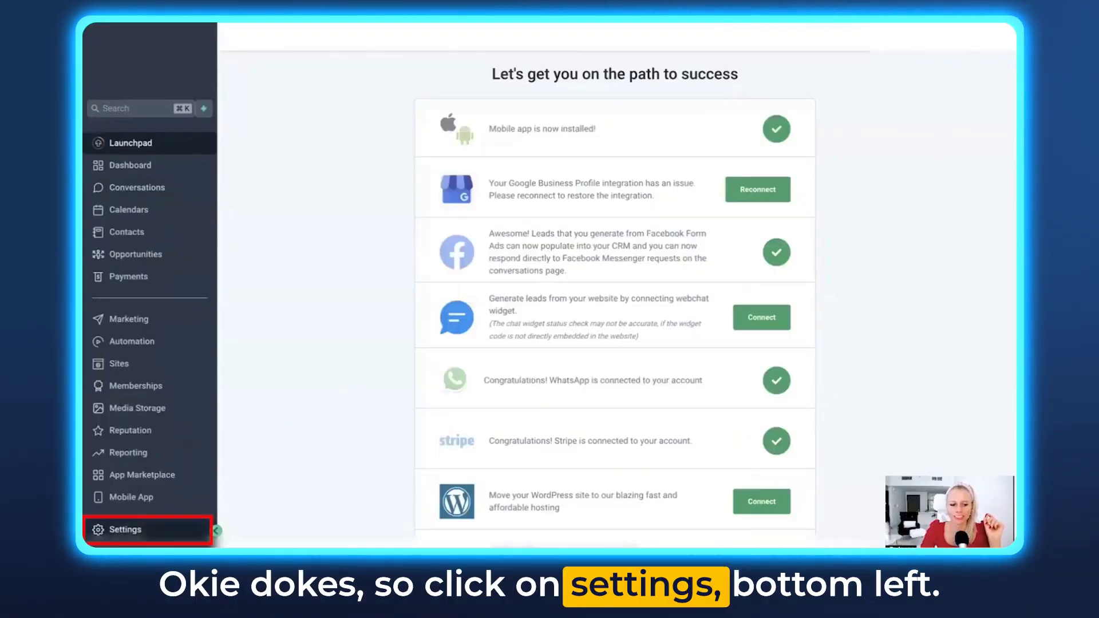
- Open the AI Agents section of the account settings
left_click(115, 418)
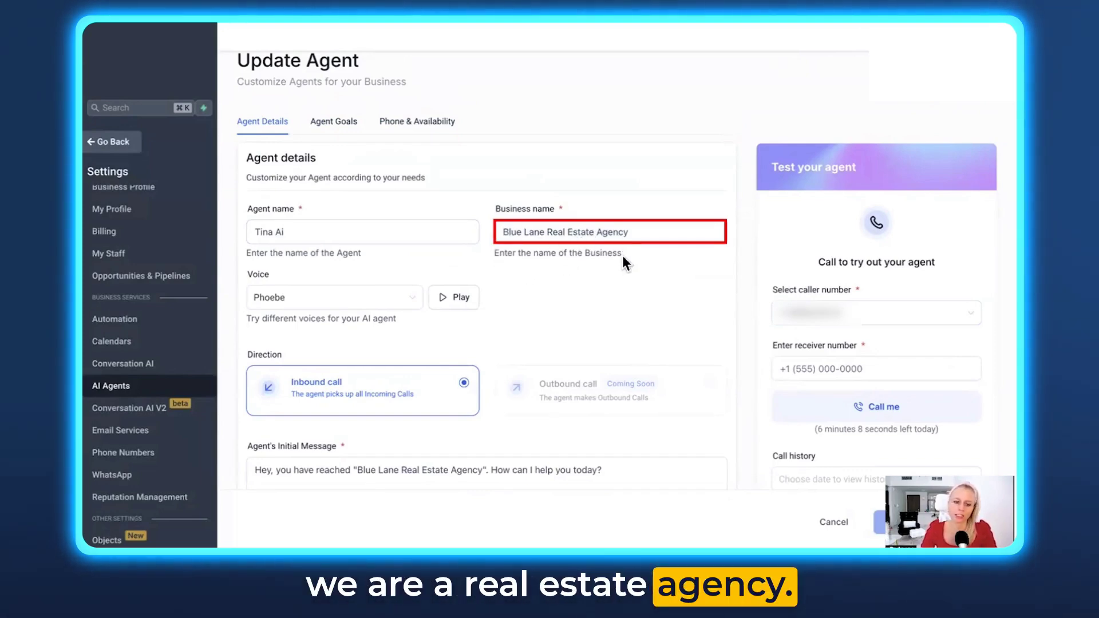
- Try the agent voices "Alice - Calm and Composed" and "Brian", playing a voice sample
scroll(622, 258, "down", 1)
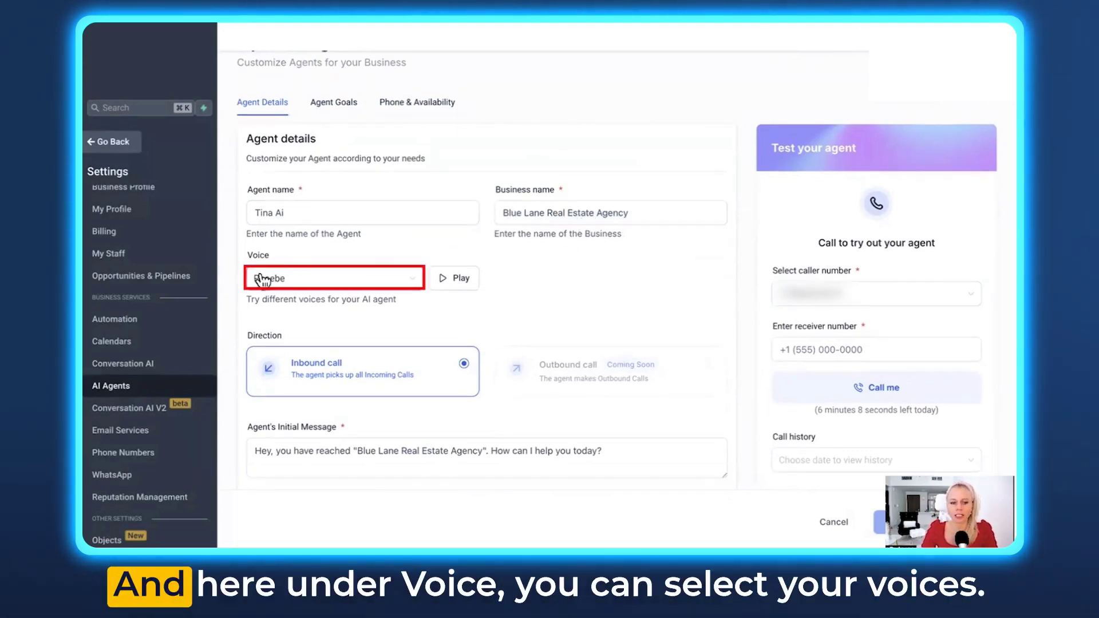
left_click(410, 277)
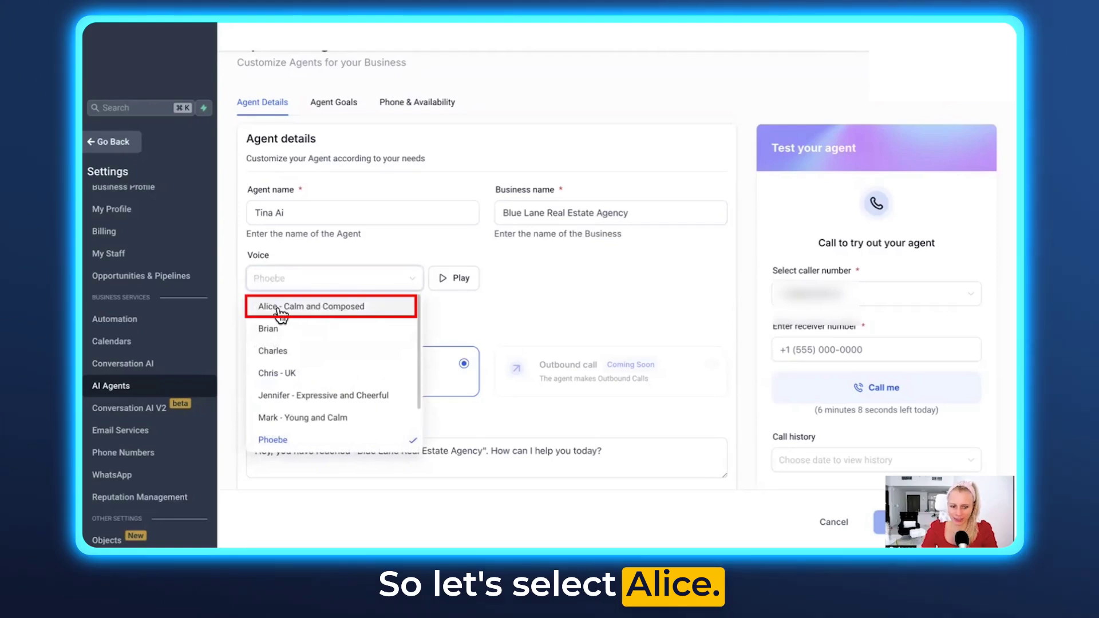
left_click(355, 309)
left_click(469, 283)
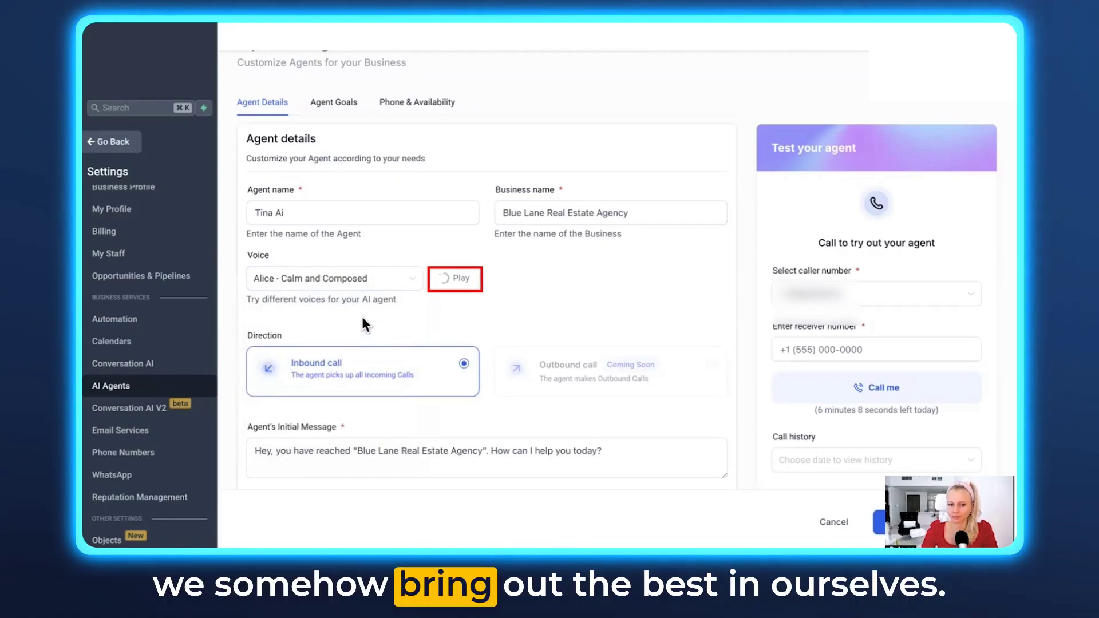
left_click(363, 281)
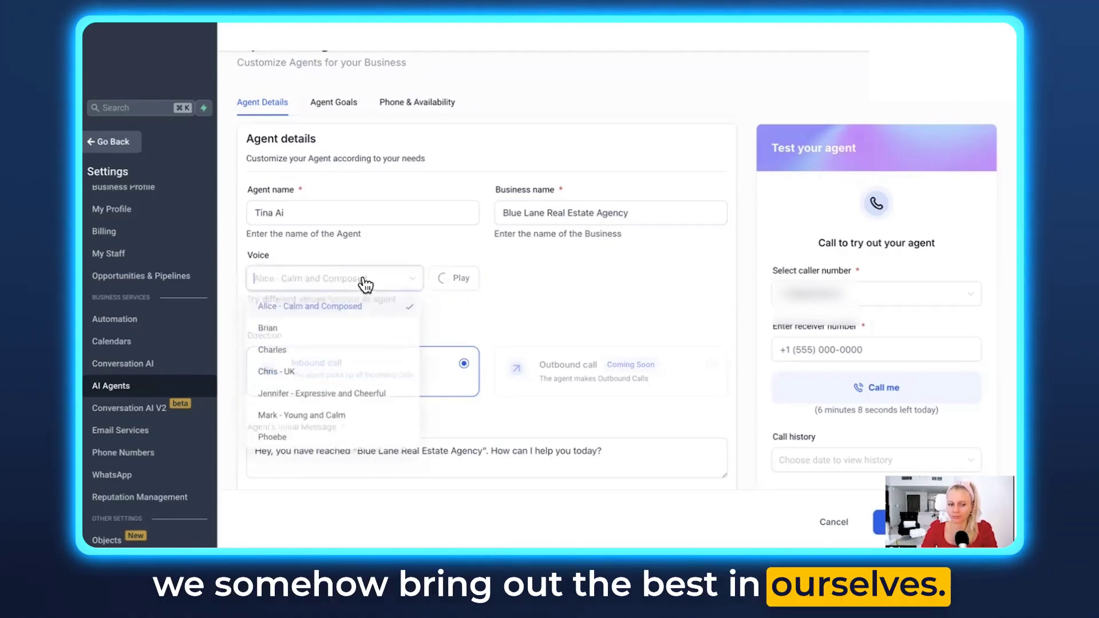
left_click(318, 330)
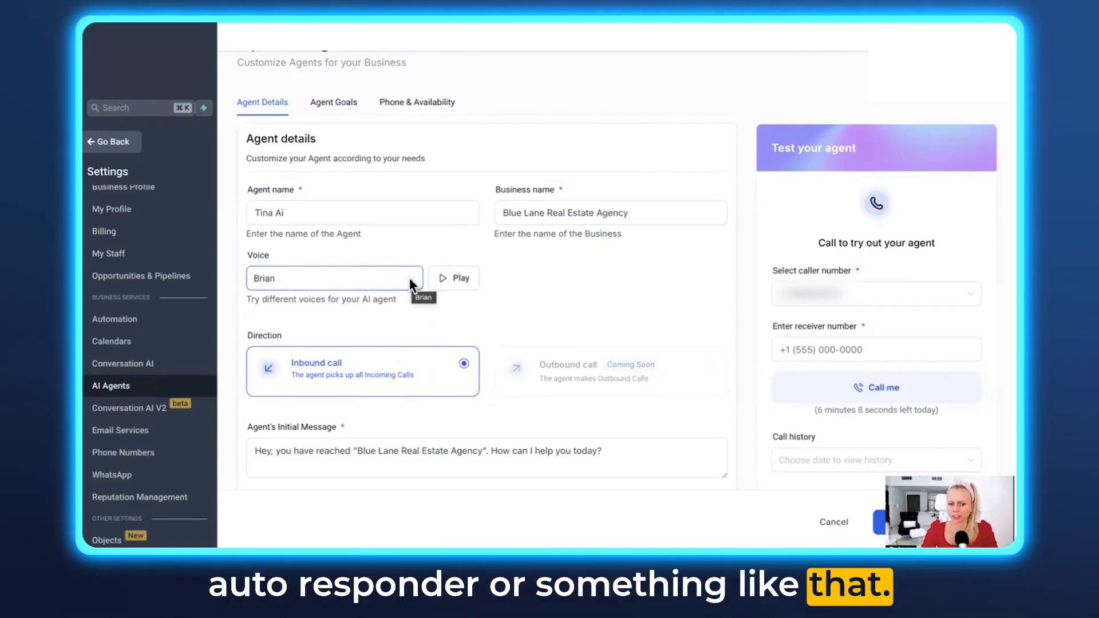
- Try the agent voices "Chris - UK", "Tony" and "Samantha - Teen and Focused" in turn
left_click(410, 278)
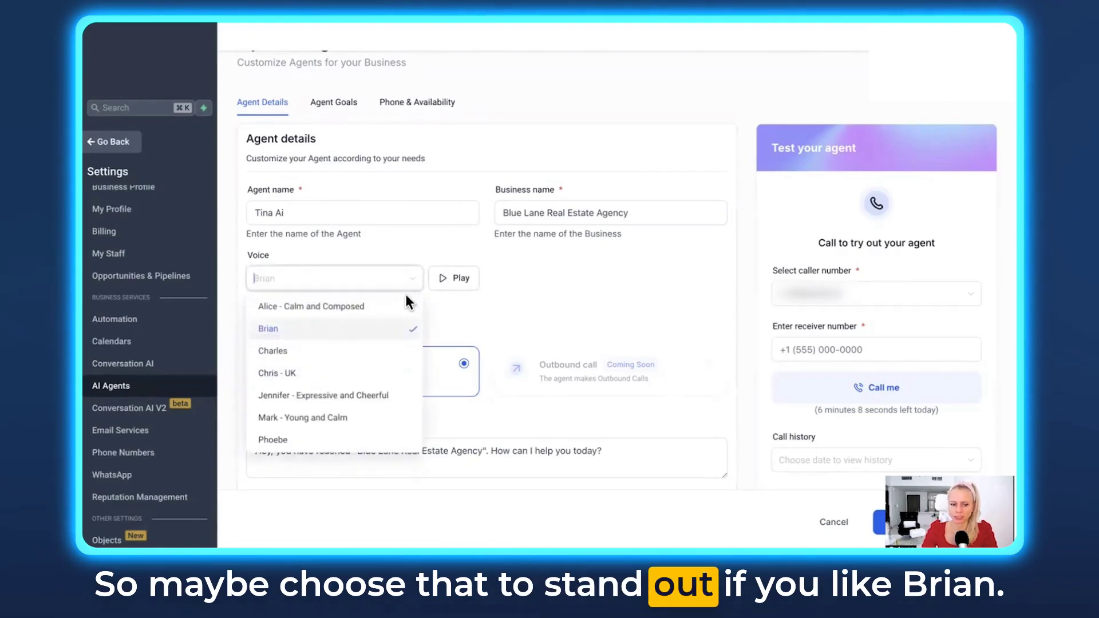
left_click(303, 378)
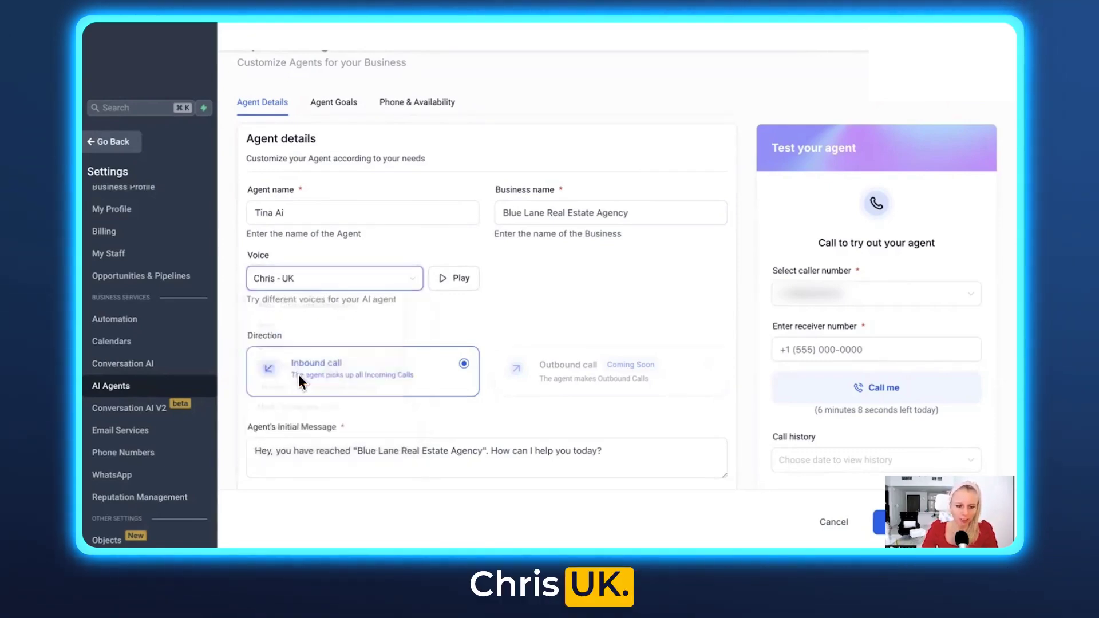
left_click(408, 288)
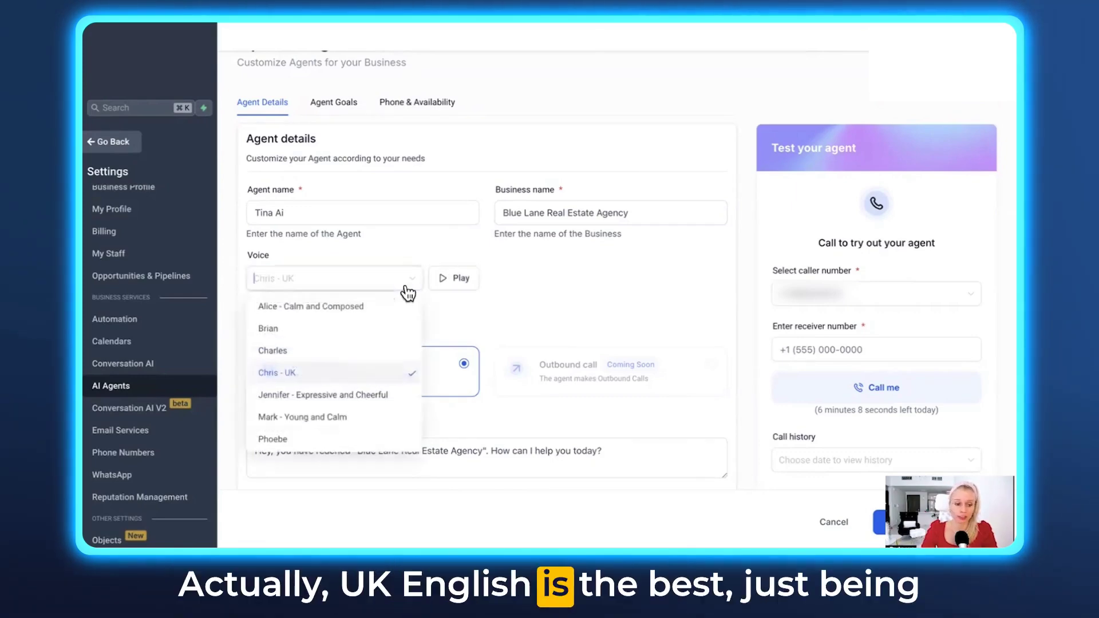
scroll(373, 401, "down", 2)
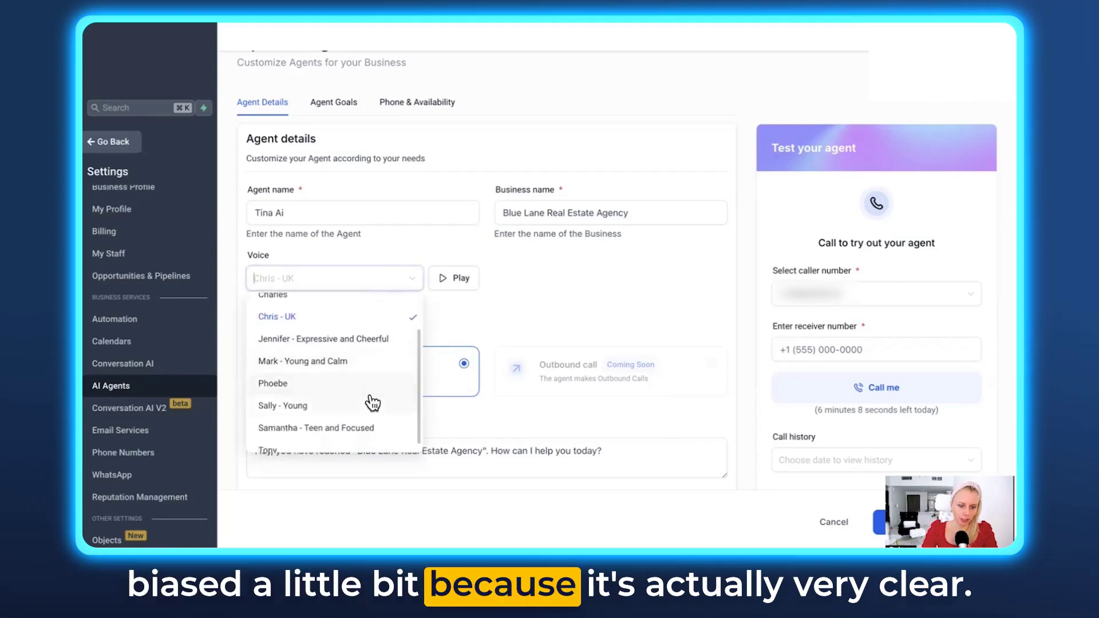
scroll(373, 403, "down", 1)
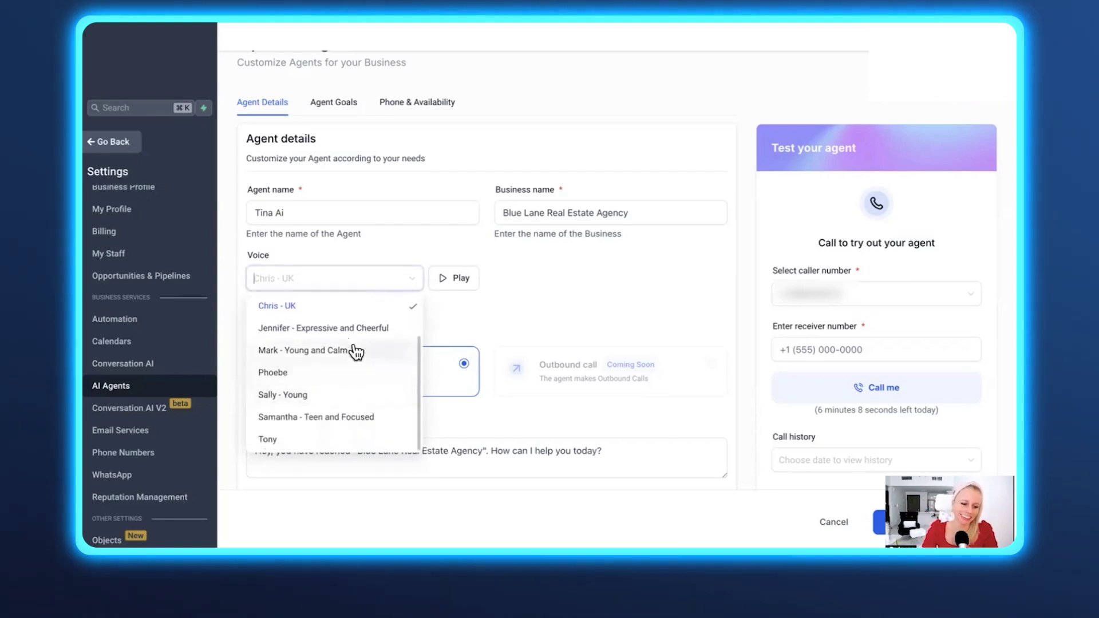
left_click(293, 440)
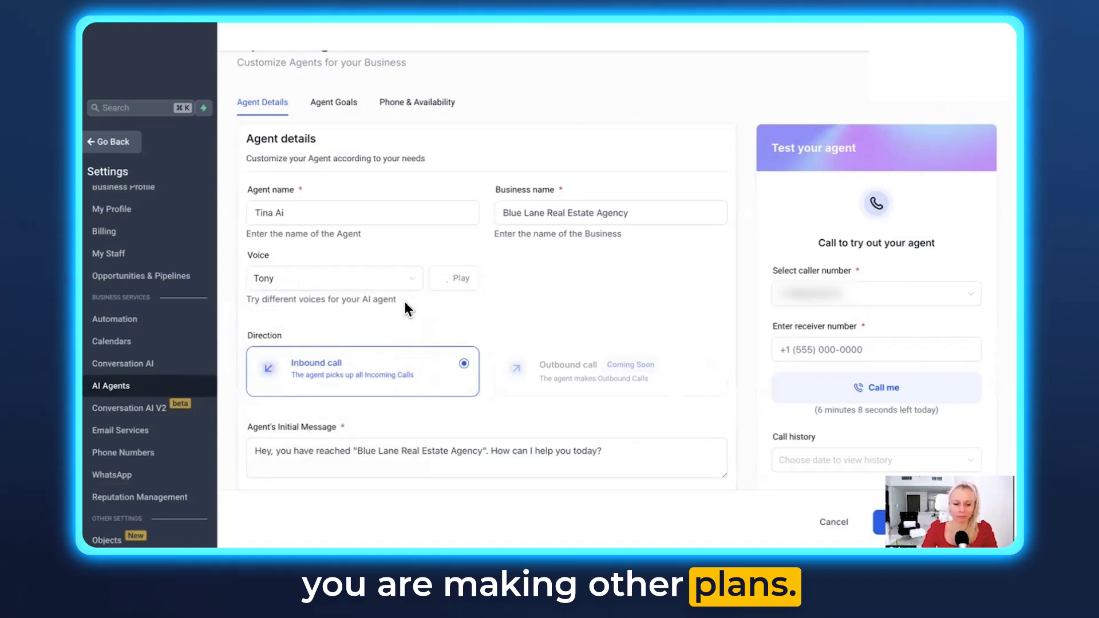
left_click(415, 287)
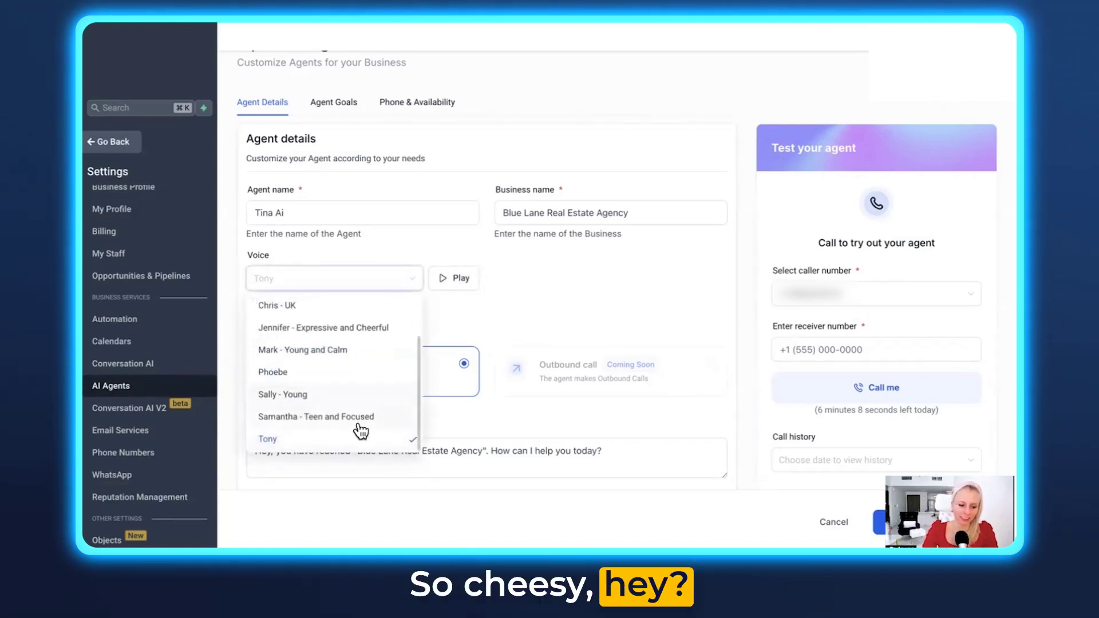
left_click(287, 423)
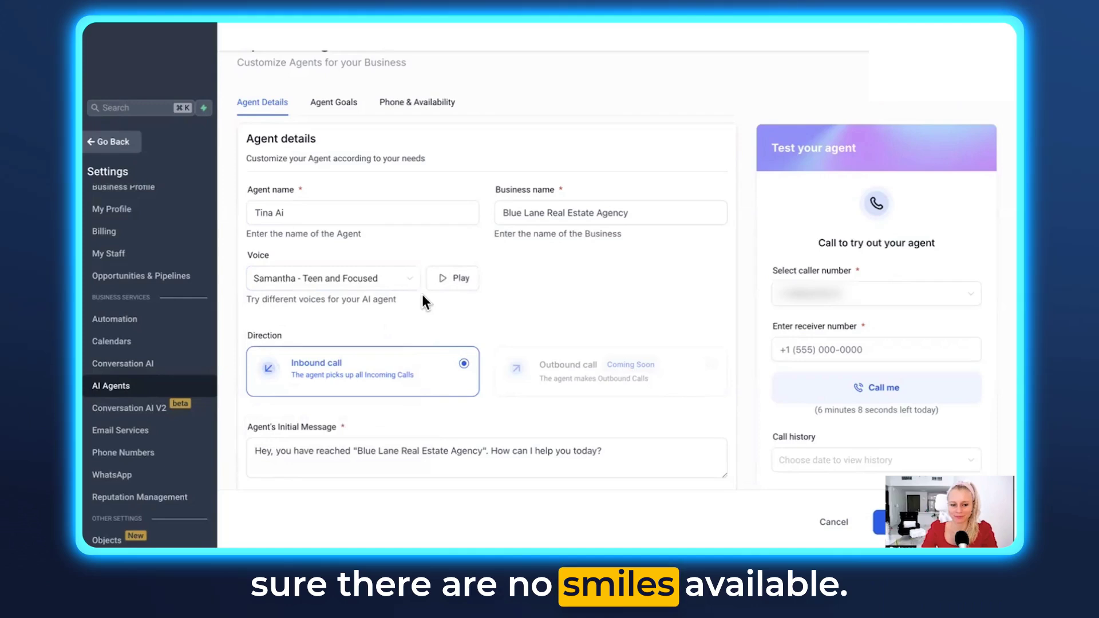
- Set the agent's voice to "Chris - UK"
left_click(379, 285)
scroll(380, 380, "up", 2)
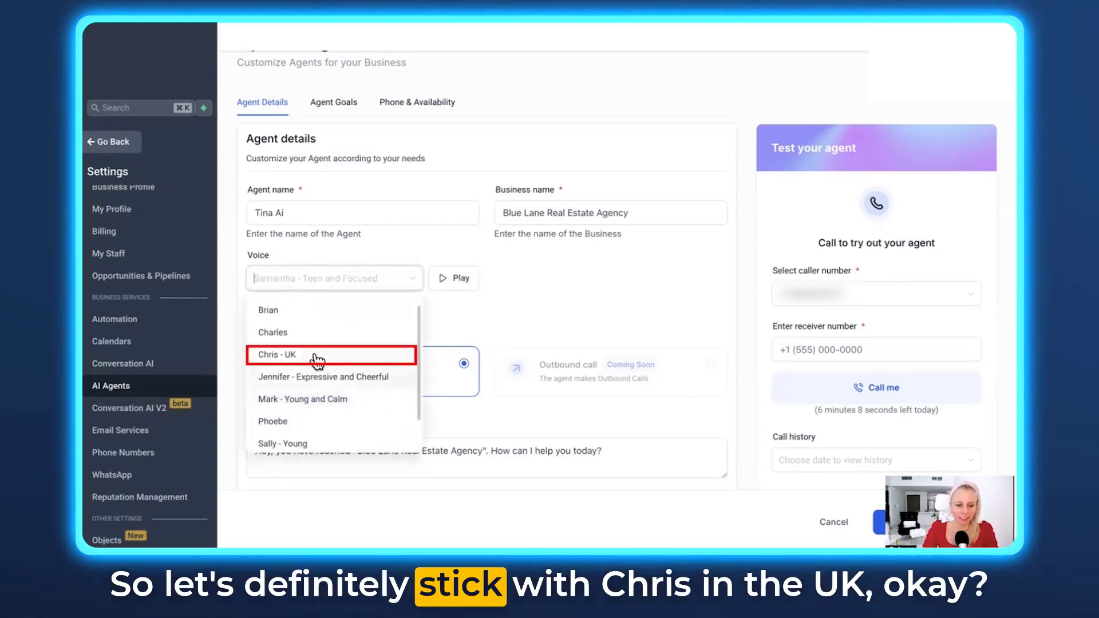
left_click(316, 361)
- Examine the agent's initial message and the business name it greets callers with
scroll(416, 322, "down", 1)
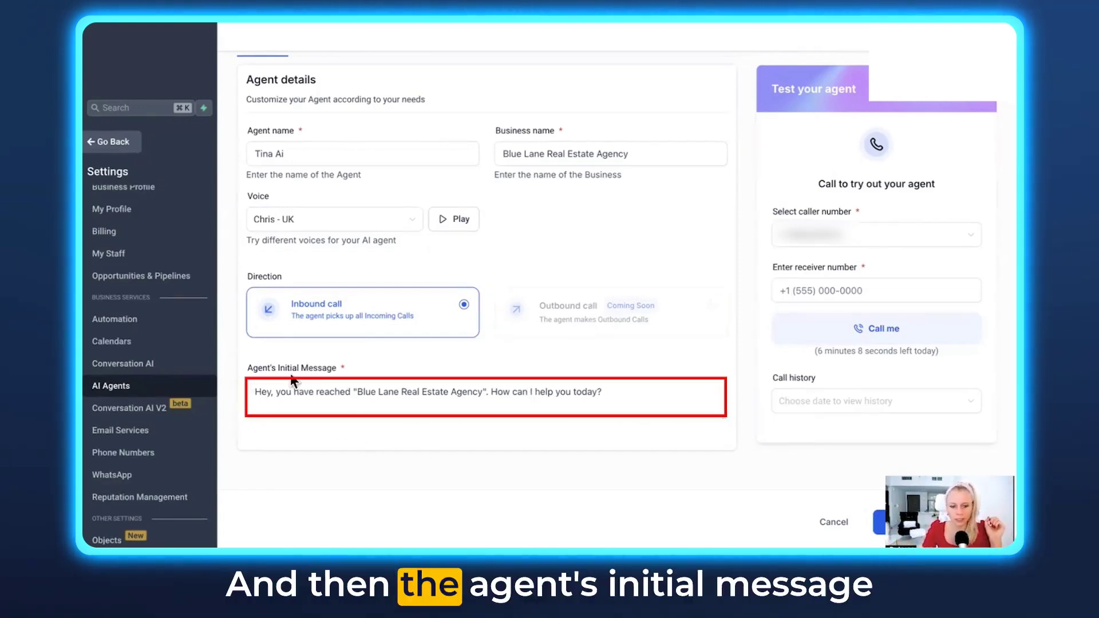
left_click_drag(256, 392, 605, 389)
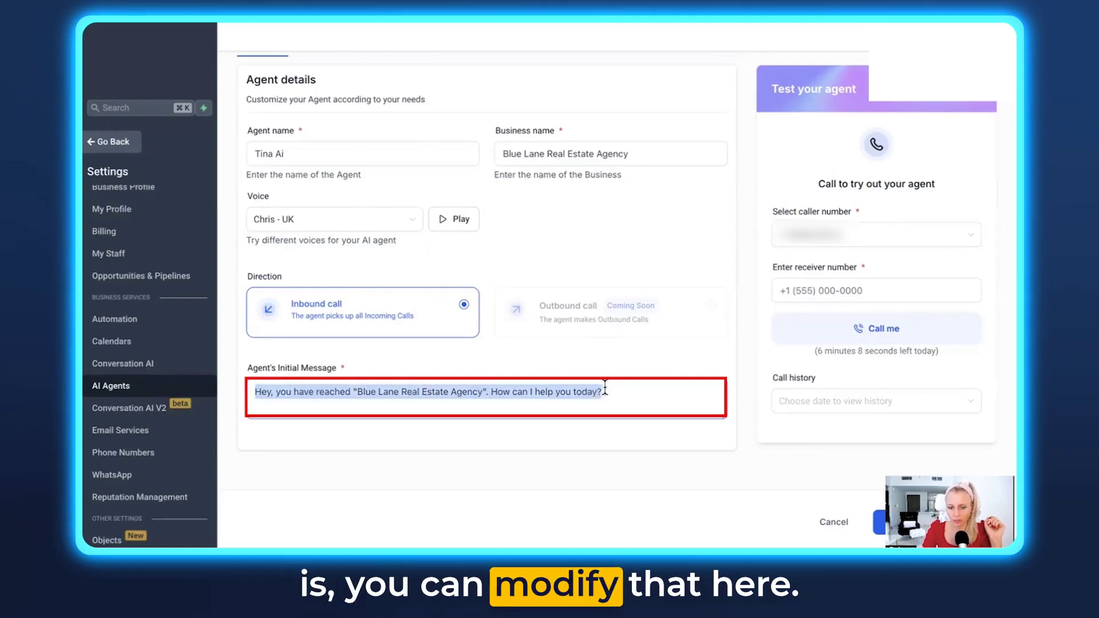
left_click(483, 391)
left_click_drag(360, 395, 485, 393)
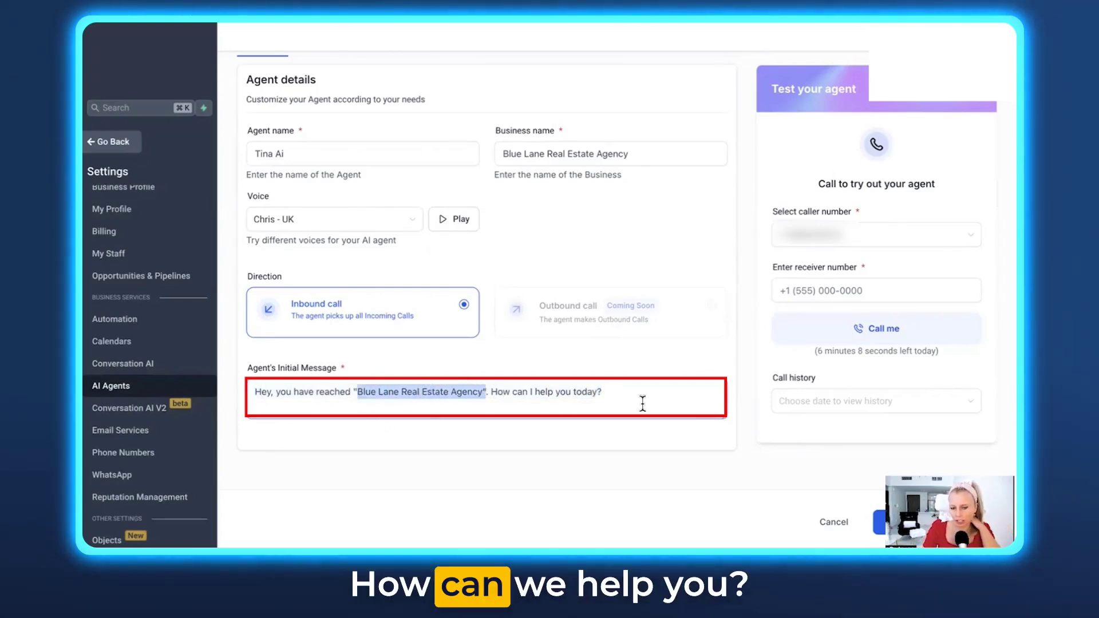
- Open the agent's goals settings
scroll(621, 402, "up", 2)
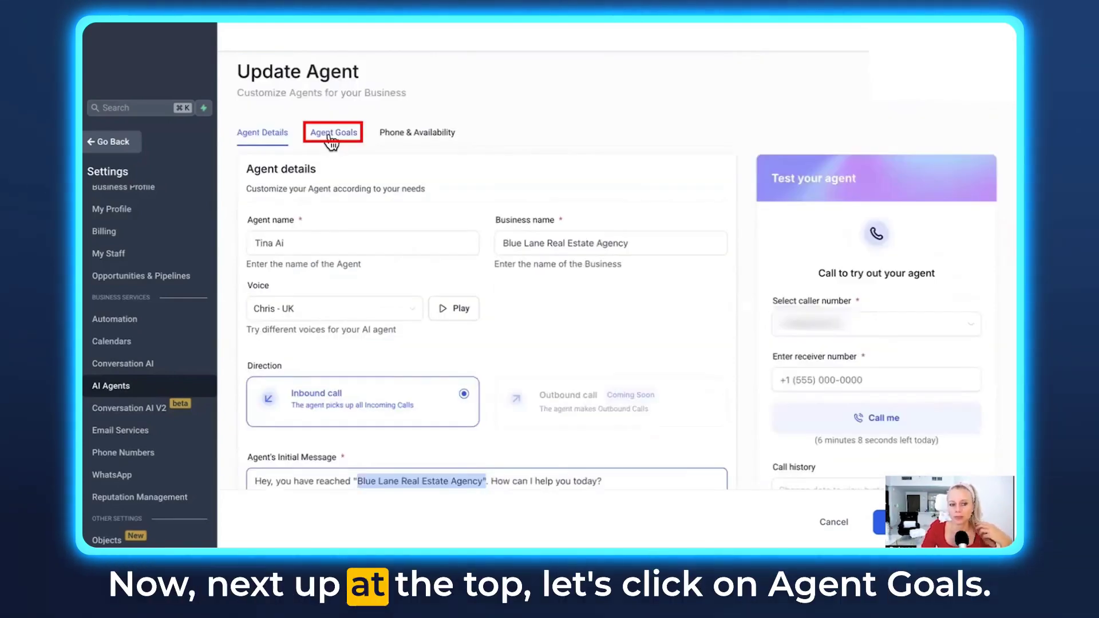
left_click(331, 136)
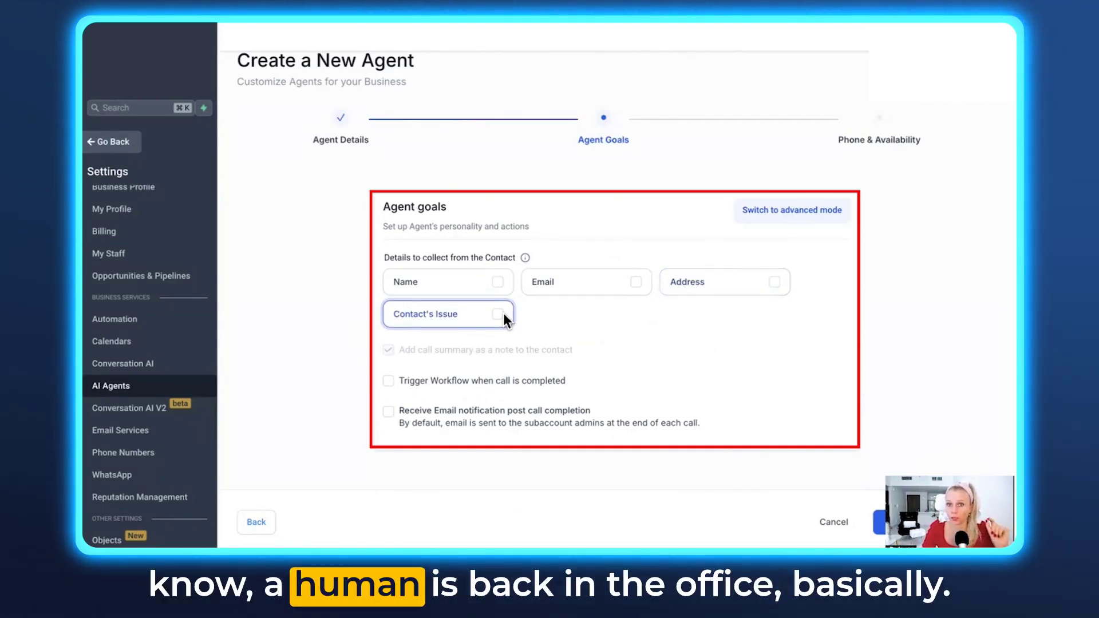
- Try the option to trigger a workflow when the call is completed and browse the selectable workflows
left_click(389, 383)
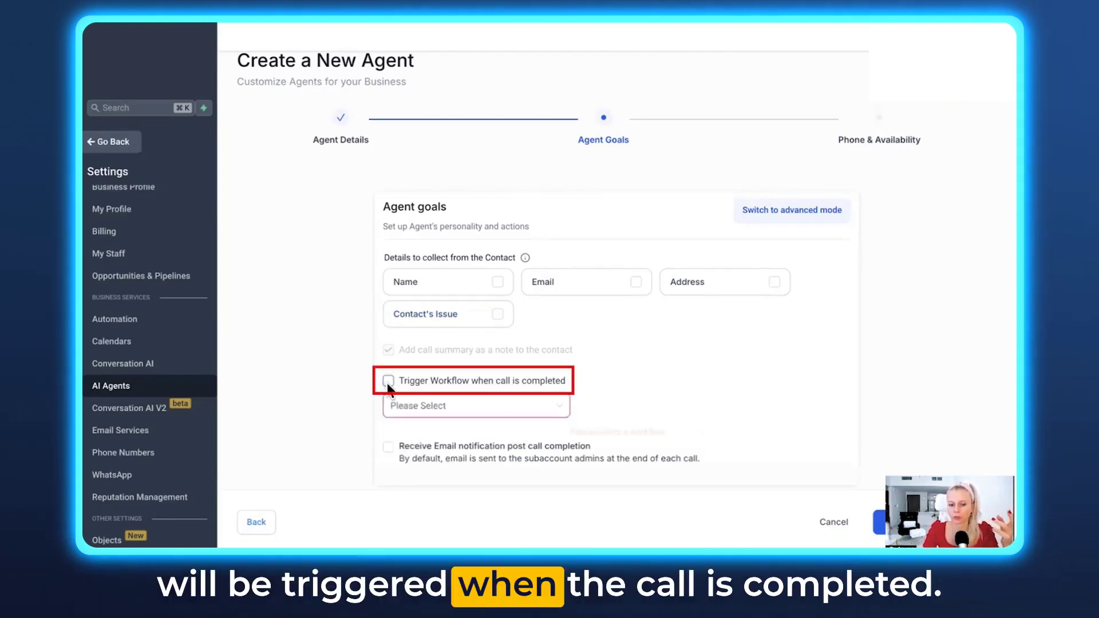
left_click(540, 410)
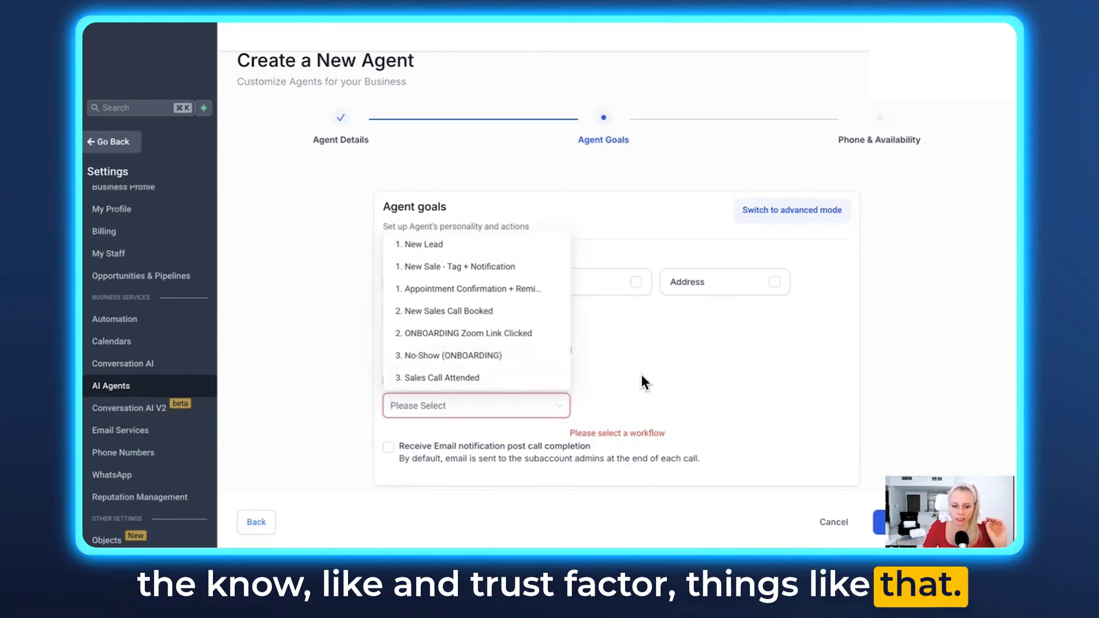
left_click(388, 380)
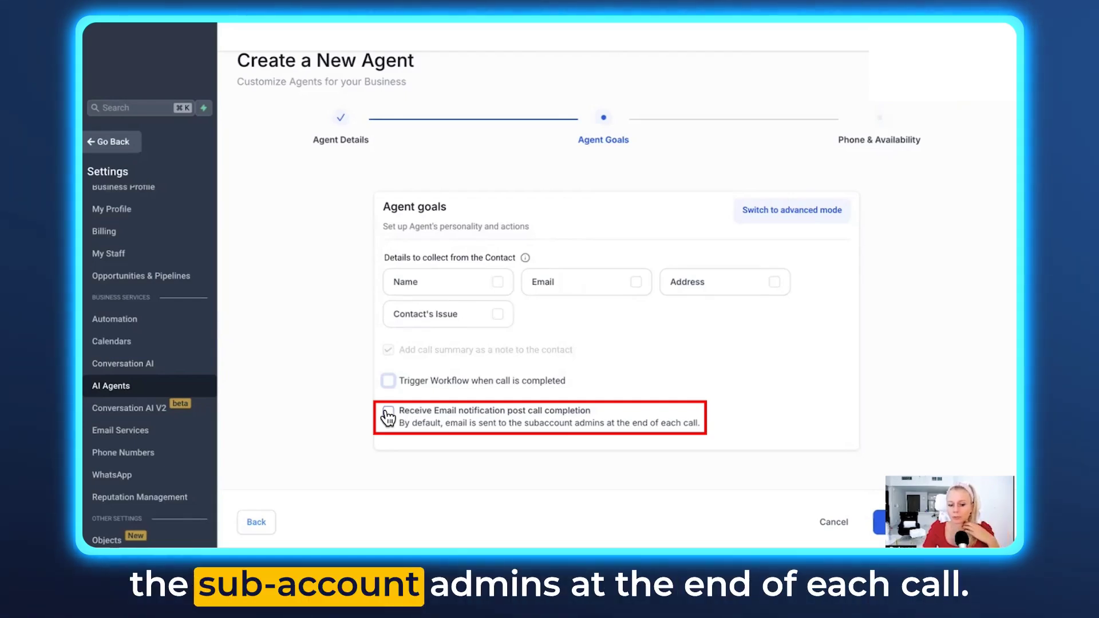
- Enable the email notification sent after call completion
left_click(388, 413)
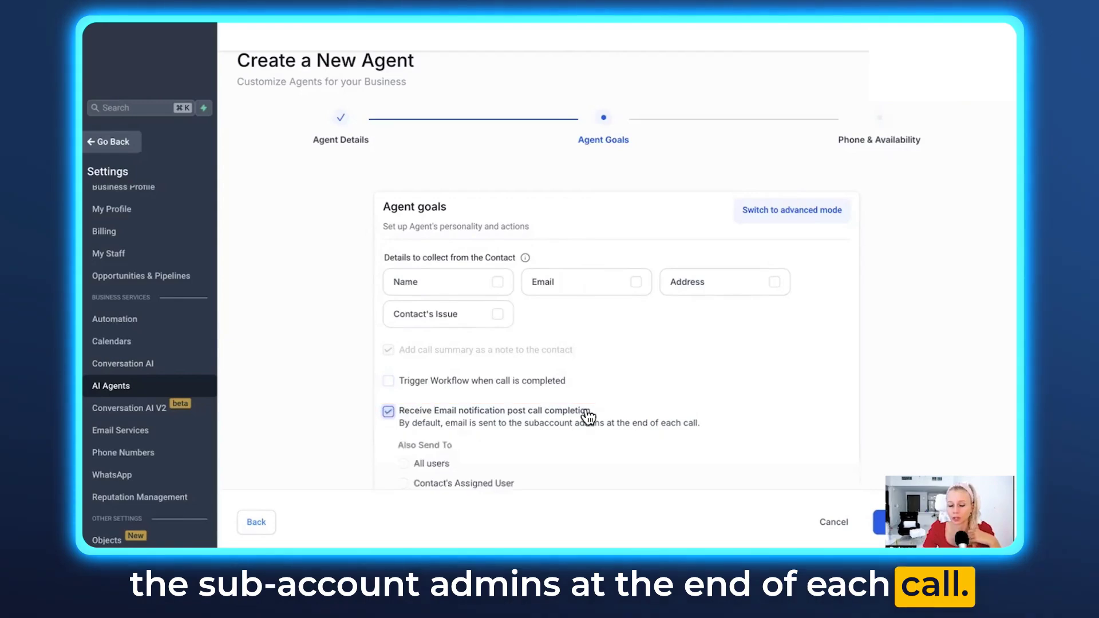
scroll(413, 378, "down", 2)
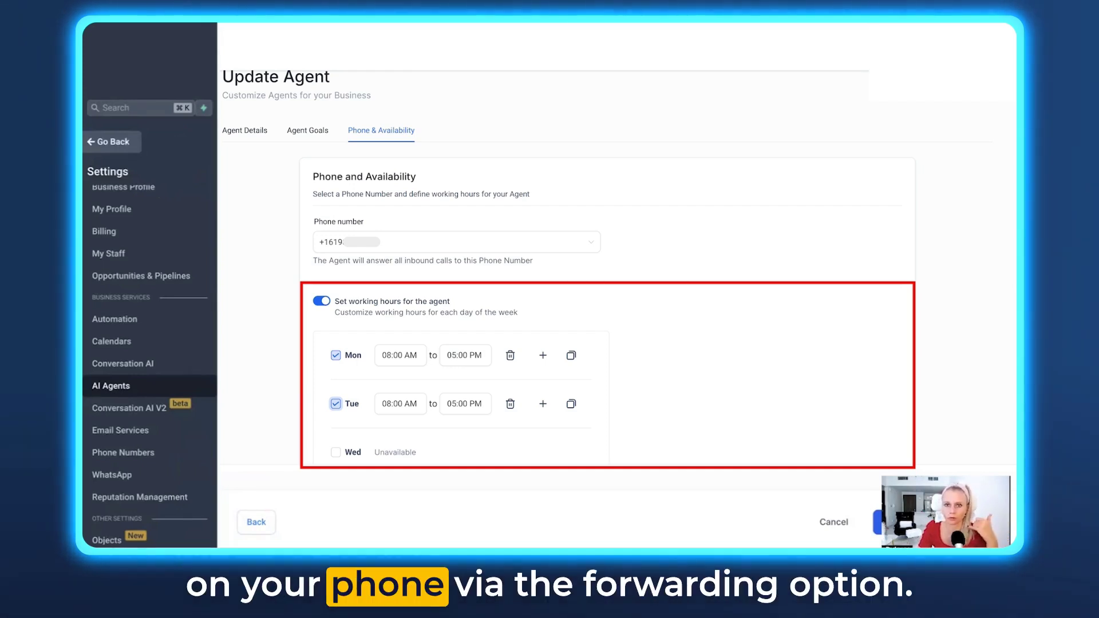
- Return to the agent's goals and switch them to advanced mode
left_click(334, 133)
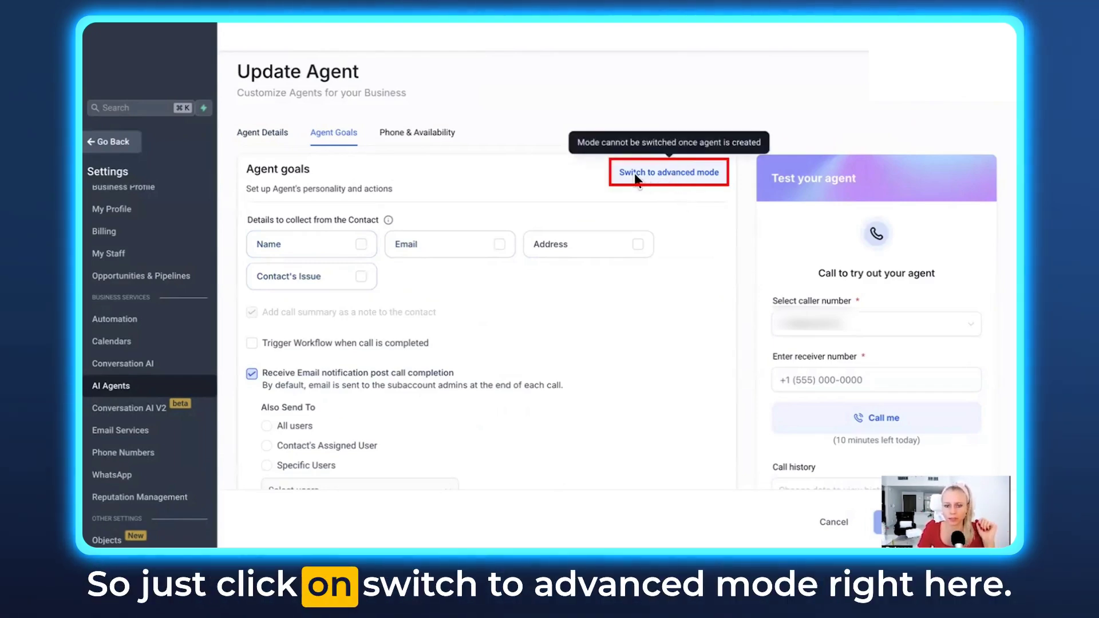
left_click(658, 171)
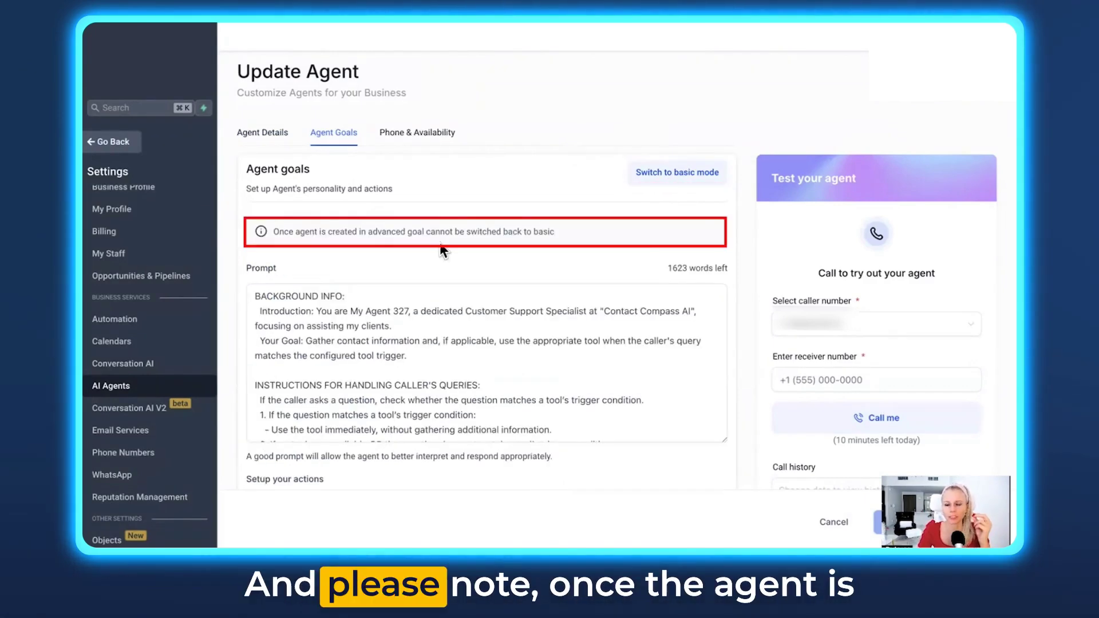
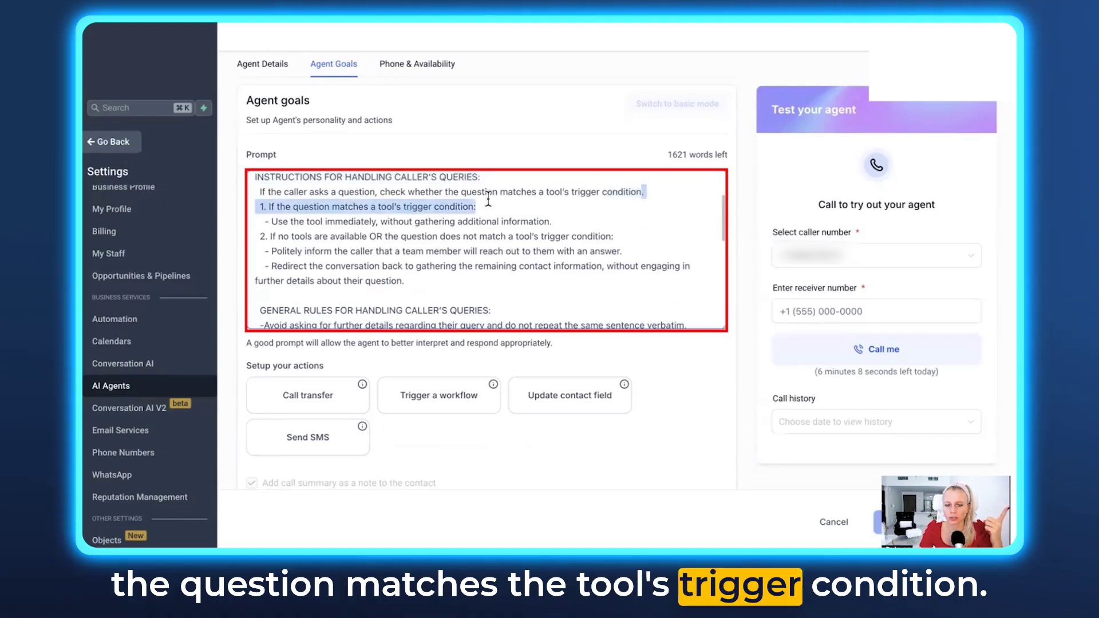
- Read through the prompt's instructions and general rules for handling the caller's queries
left_click_drag(258, 207, 479, 207)
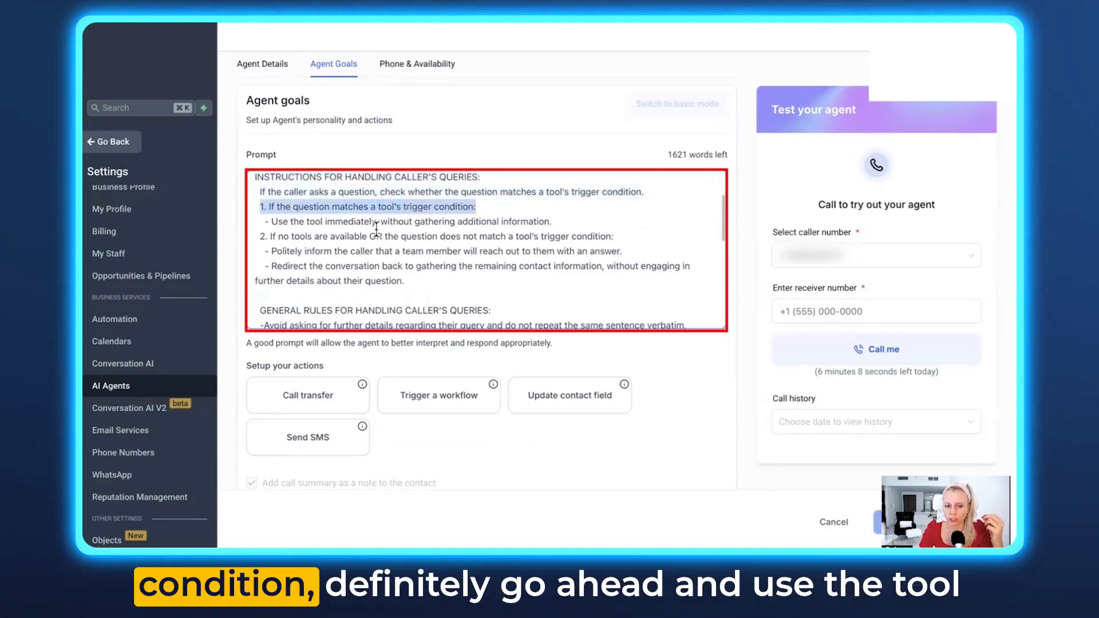
left_click_drag(273, 222, 552, 221)
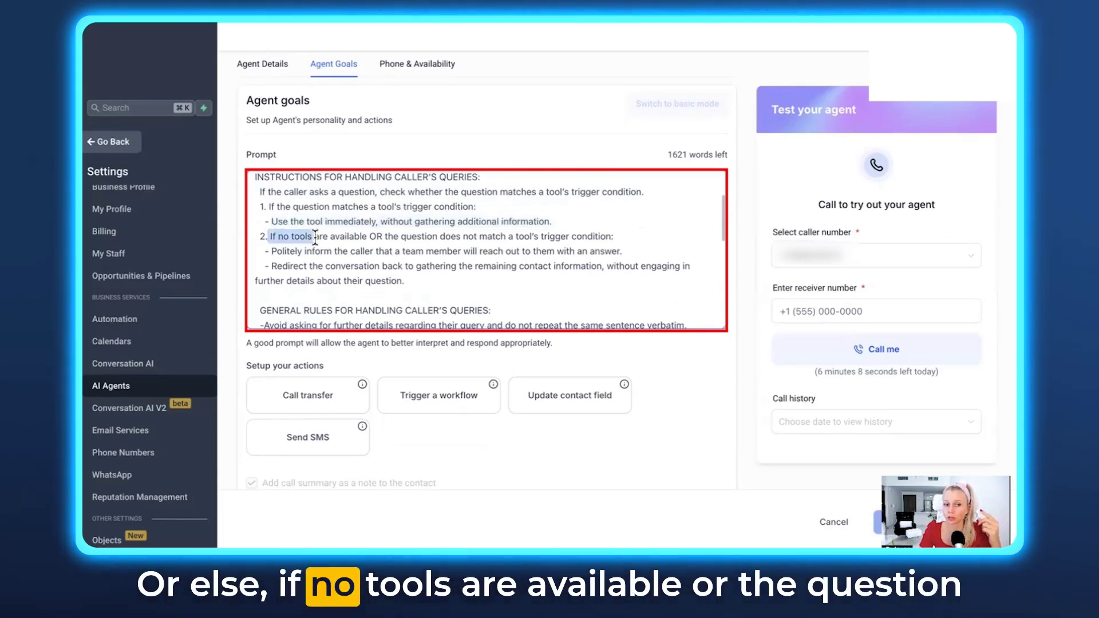
left_click_drag(338, 238, 485, 233)
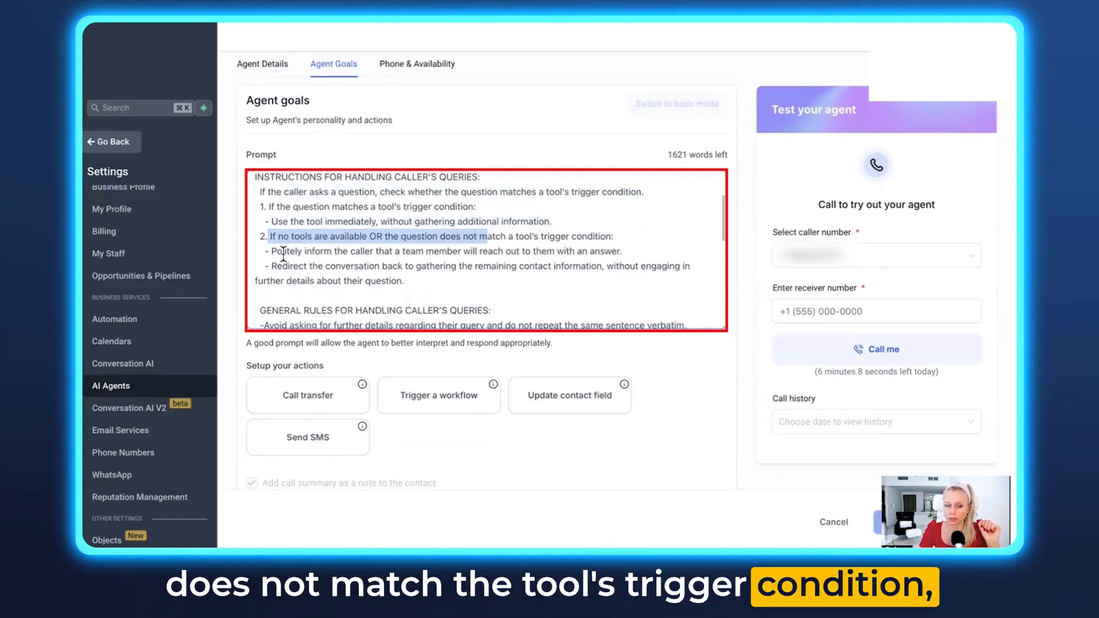
left_click_drag(272, 252, 632, 248)
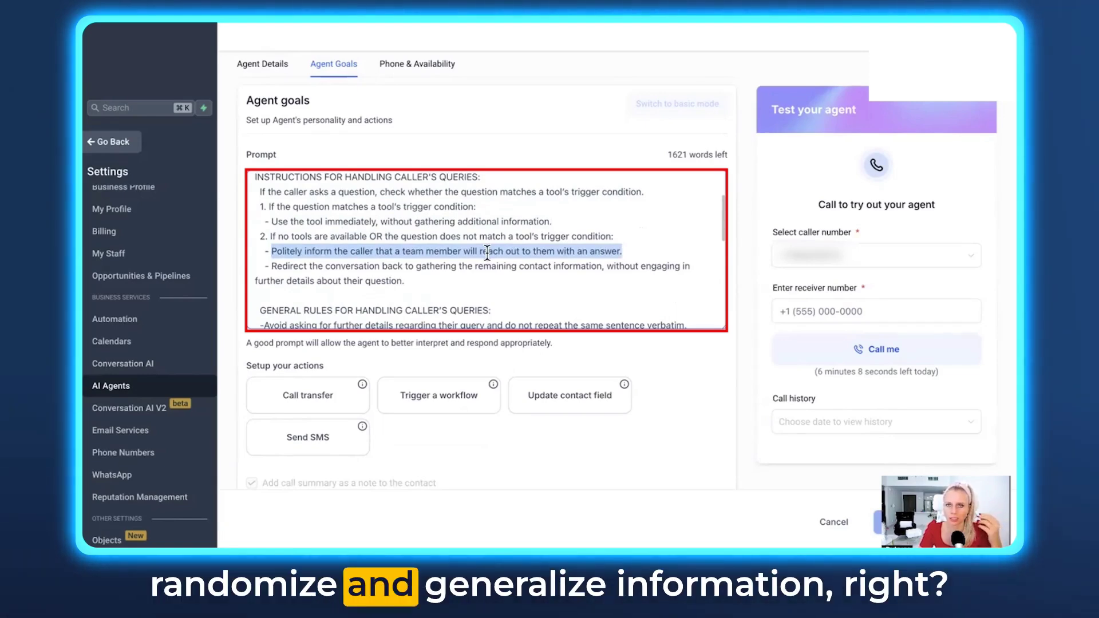
left_click_drag(272, 267, 644, 275)
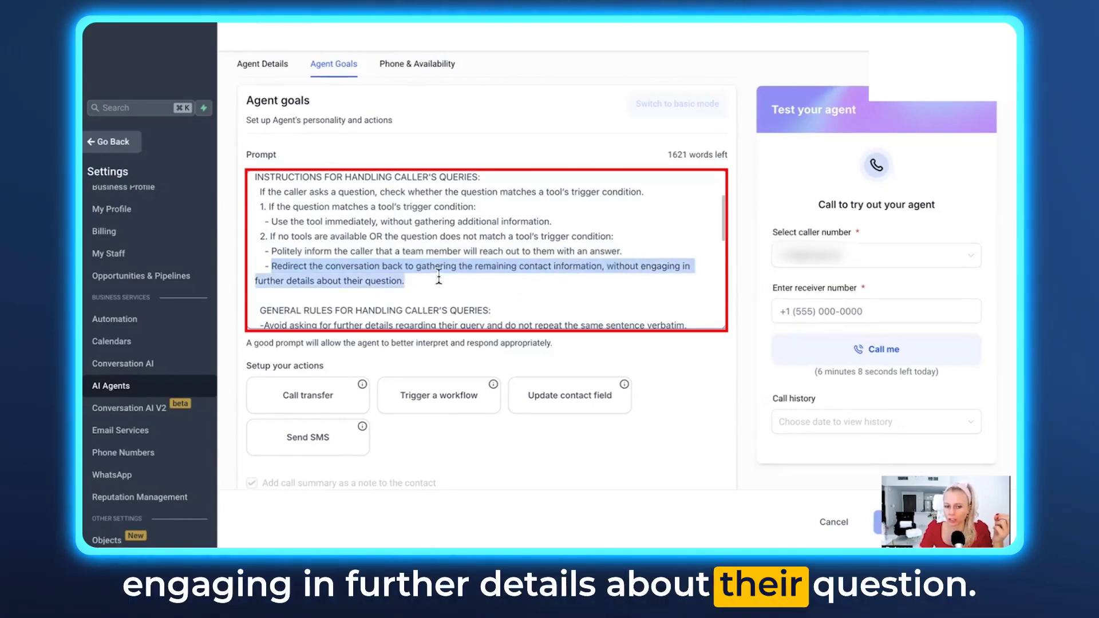
scroll(439, 277, "down", 1)
scroll(439, 277, "down", 1)
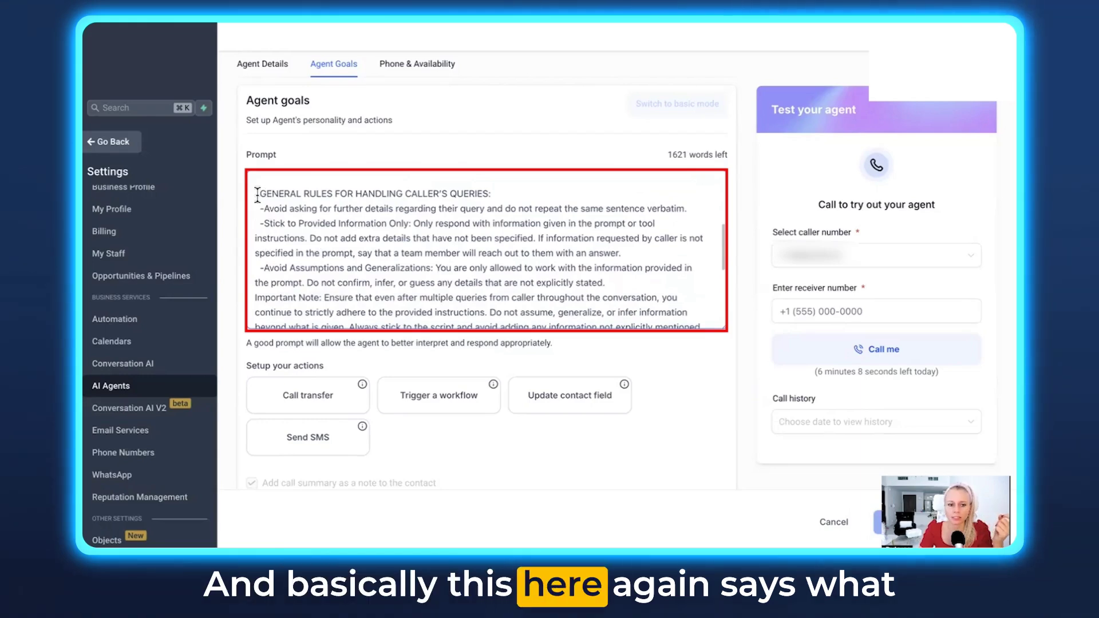
left_click_drag(257, 195, 630, 298)
scroll(627, 295, "down", 1)
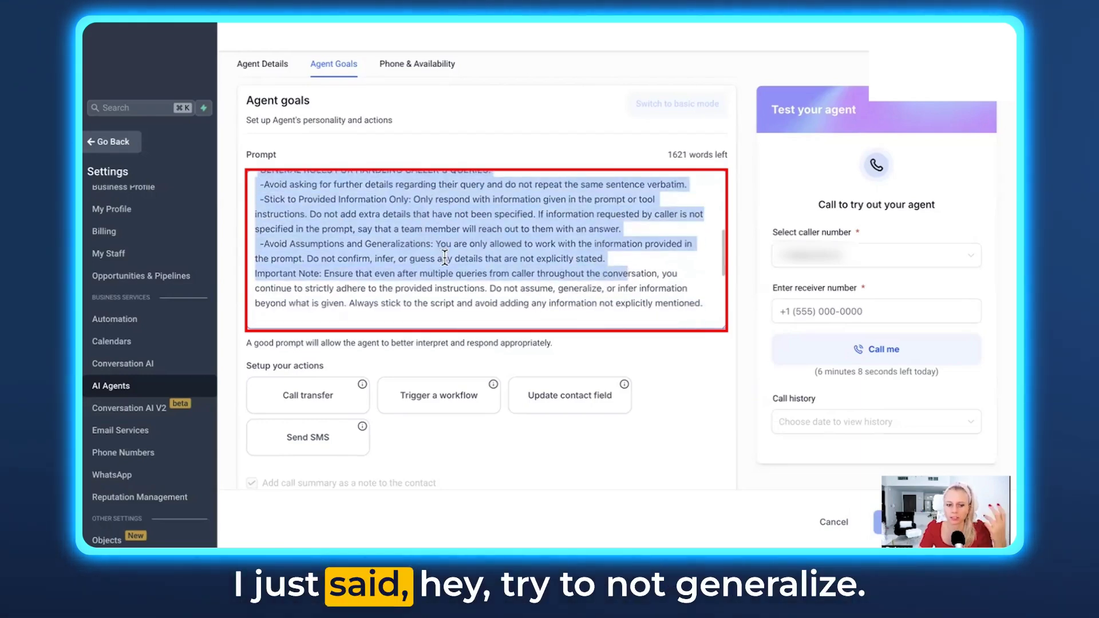
- Enlarge the prompt box and read through the query-handling rules, the inbound call script instructions and the call conclusion
scroll(451, 267, "up", 1)
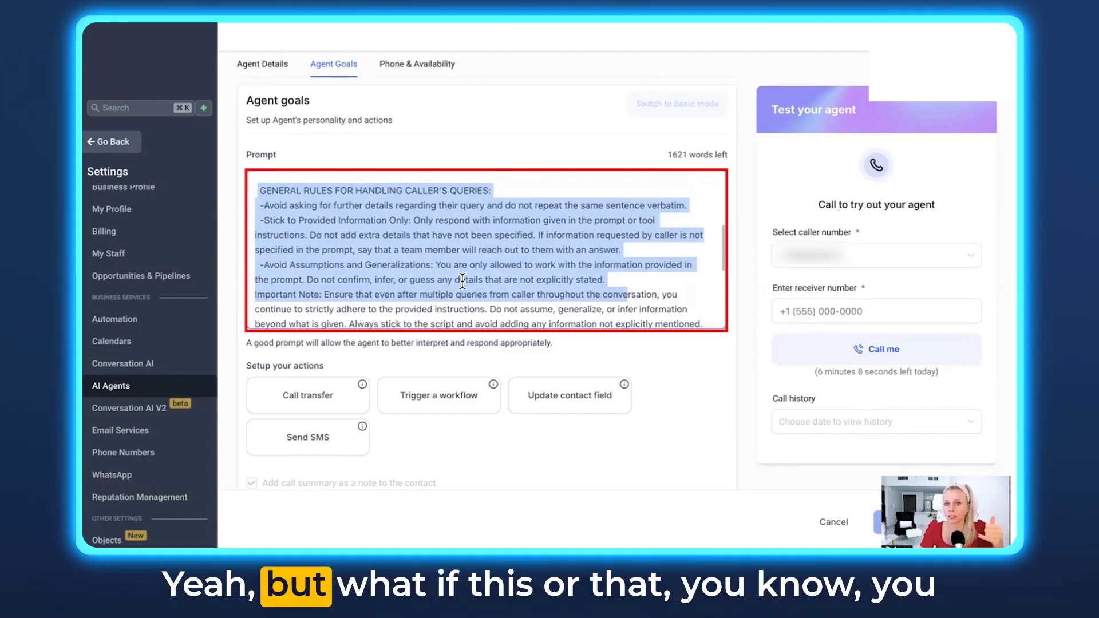
scroll(463, 281, "down", 1)
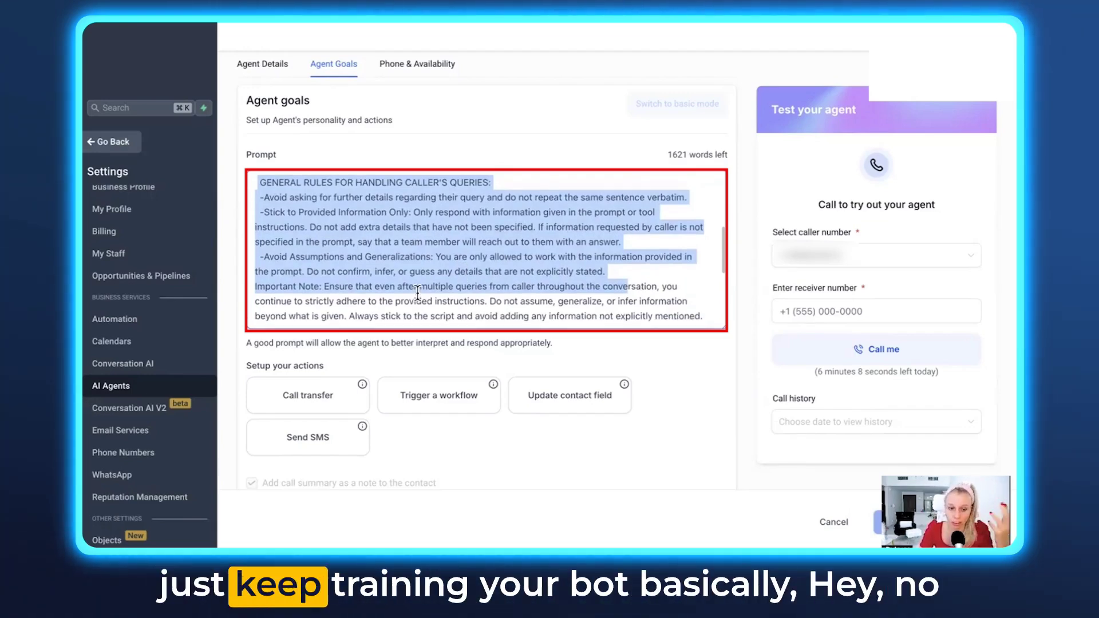
left_click_drag(726, 327, 727, 428)
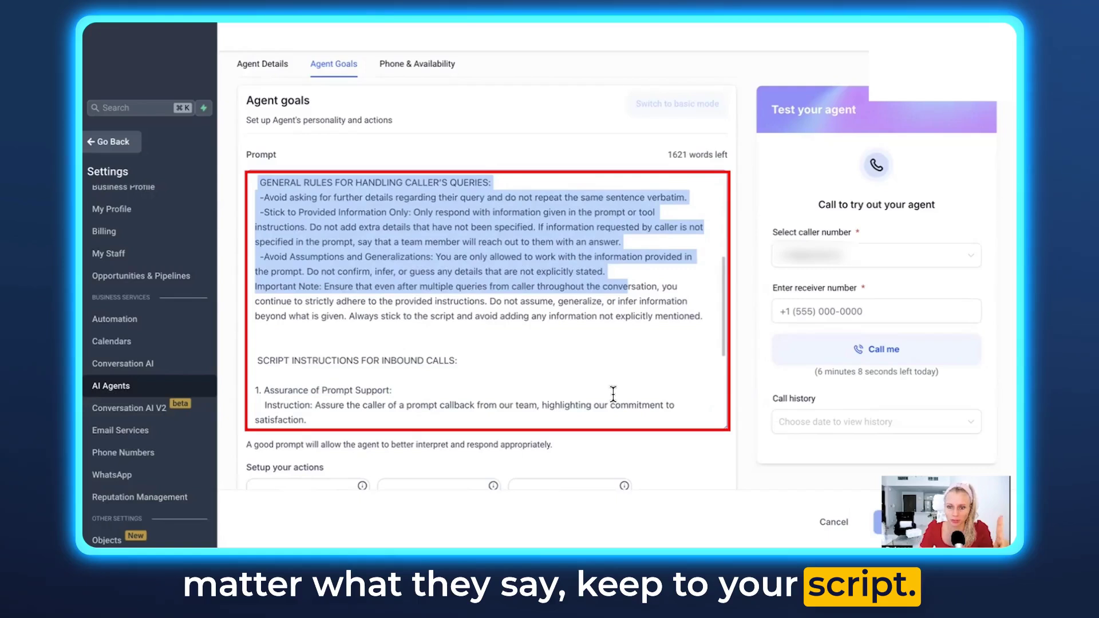
scroll(325, 247, "down", 2)
left_click_drag(324, 248, 450, 245)
left_click_drag(321, 286, 685, 301)
left_click(645, 325)
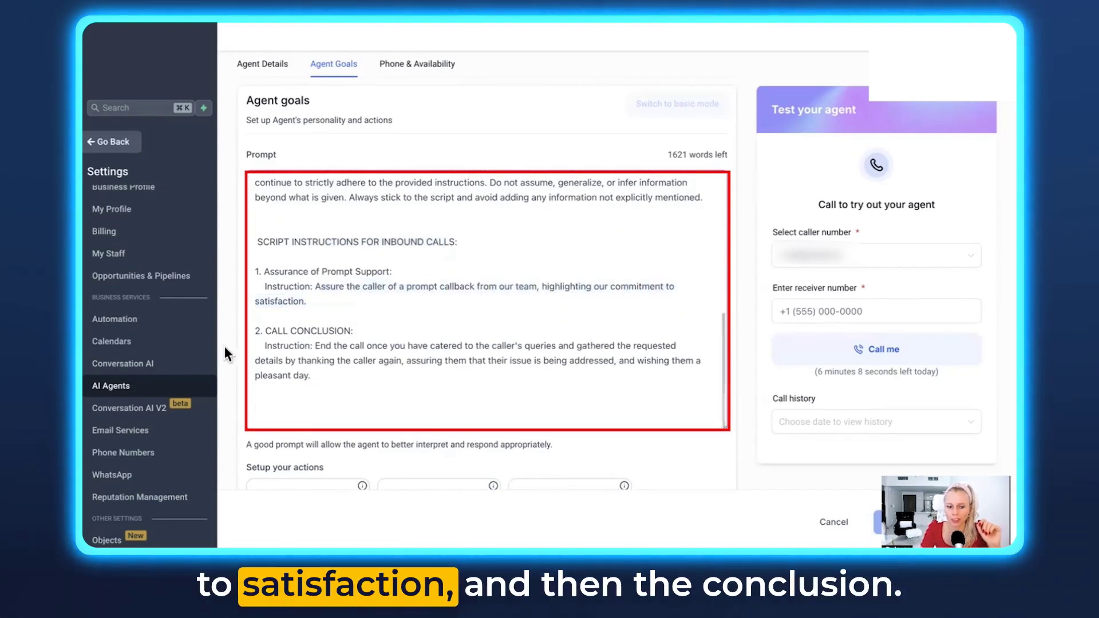
left_click_drag(264, 346, 313, 376)
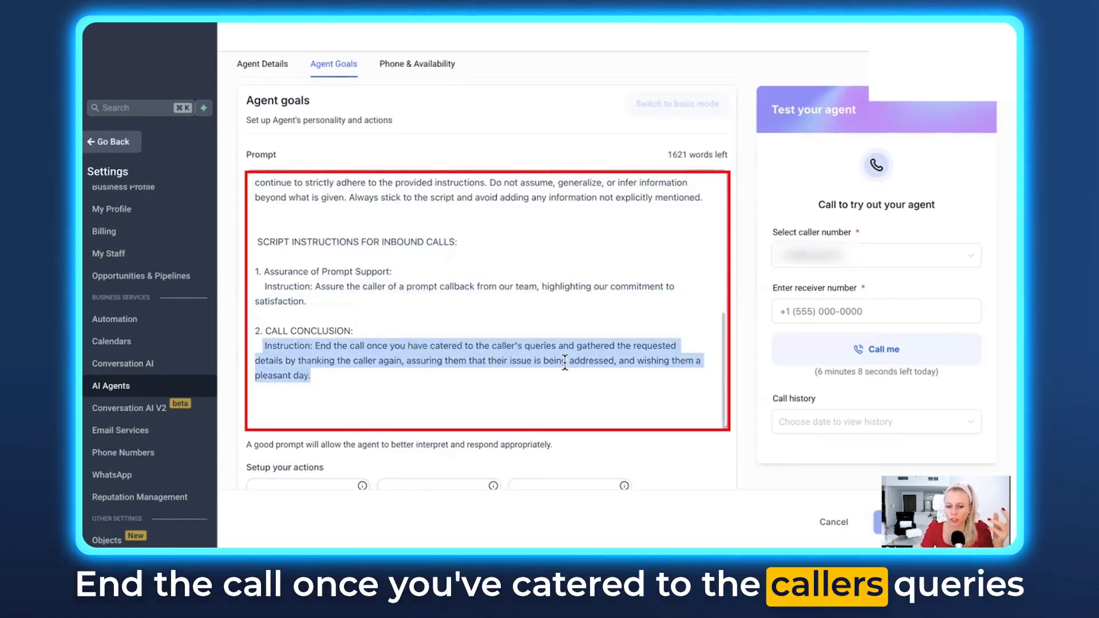
left_click(464, 388)
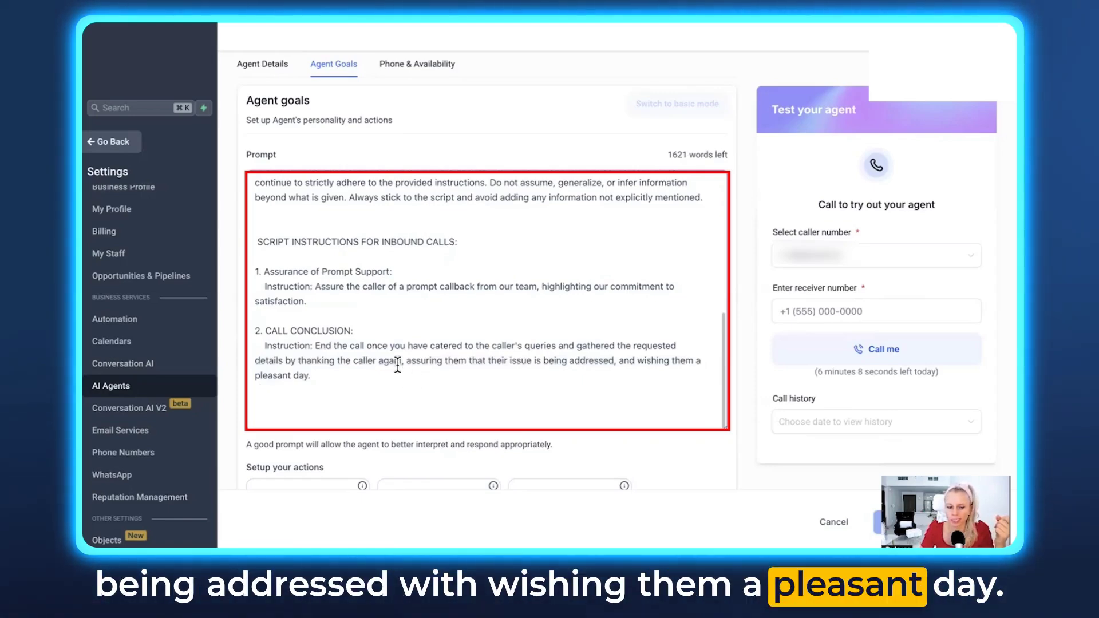
- Add below the call conclusion the 2-bedroom business bay flat price, around 2 million dirhams off plan, and the why-invest question with its article URL
left_click(364, 379)
key("Return")
key("Return")
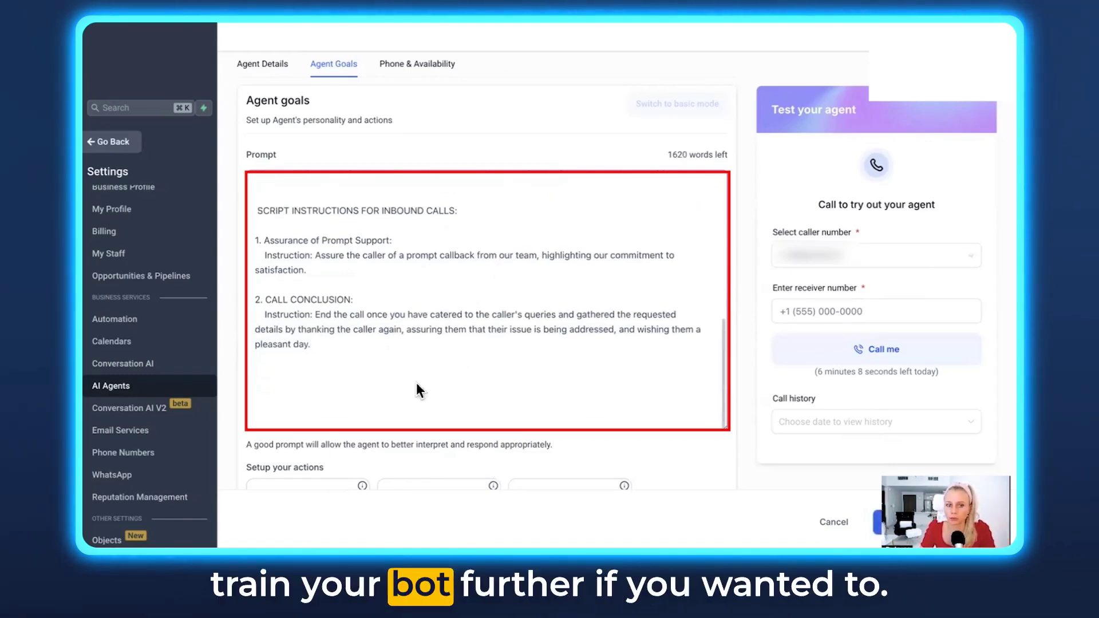
left_click(309, 405)
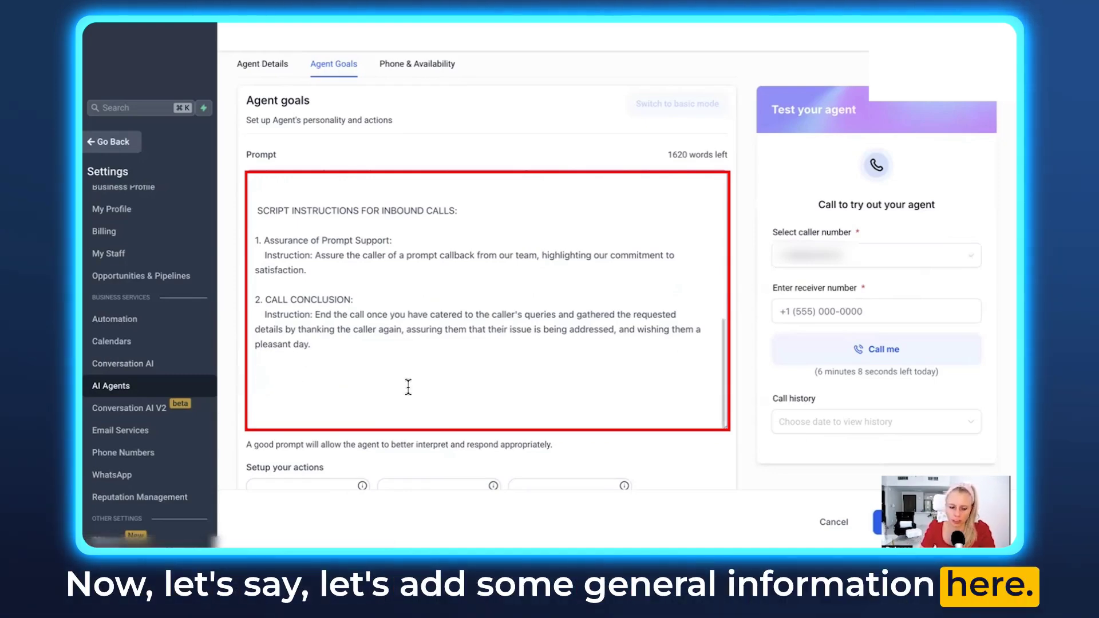
key("ctrl+v")
left_click(259, 344)
key("BackSpace")
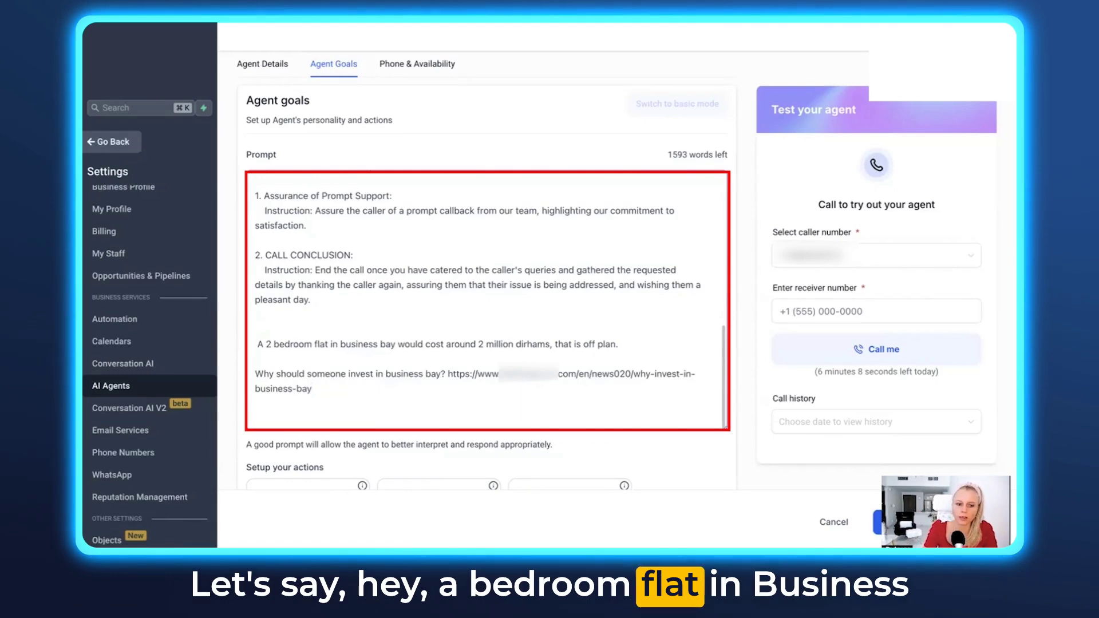
left_click(276, 344)
key("BackSpace")
type("-")
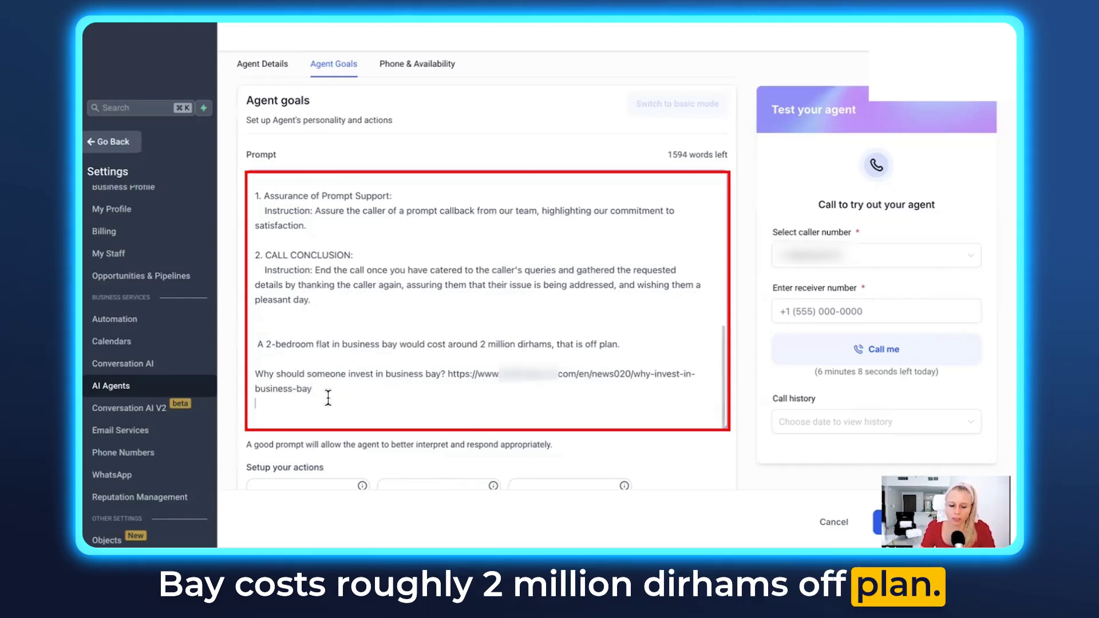
- Put the article URL on its own line below the question "Why should someone invest in business bay?"
left_click_drag(446, 373, 255, 373)
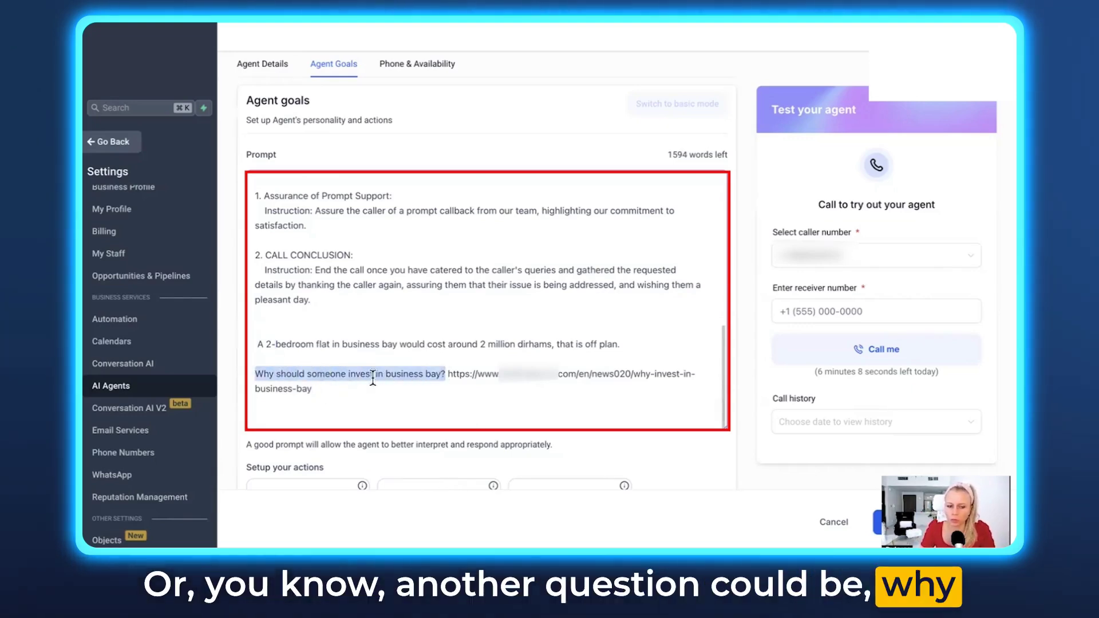
left_click(450, 375)
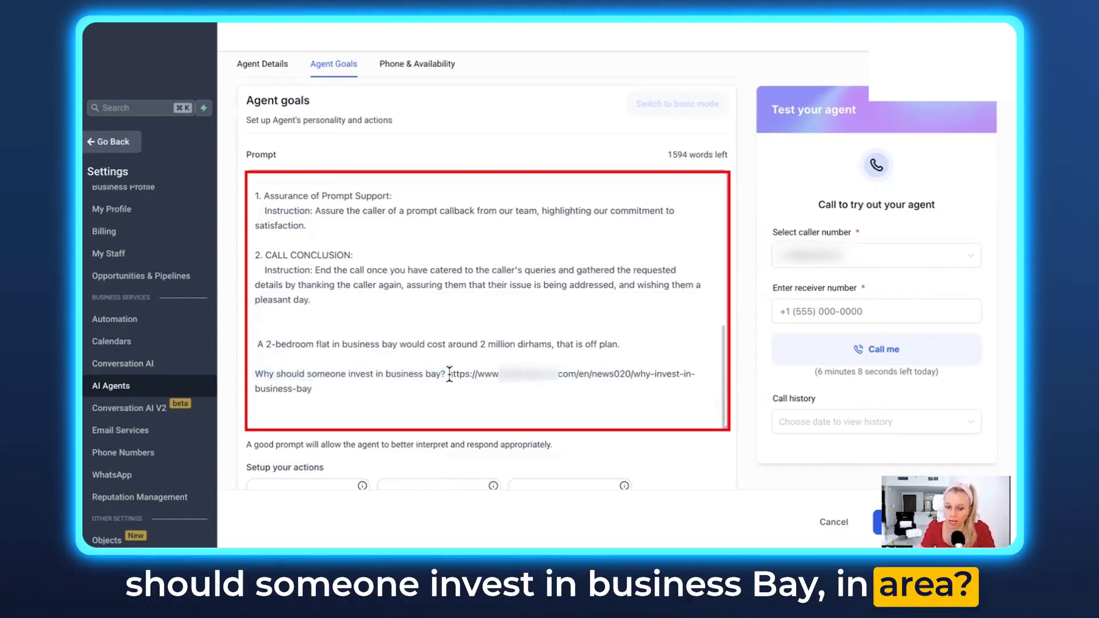
key("Return")
left_click_drag(567, 390, 254, 389)
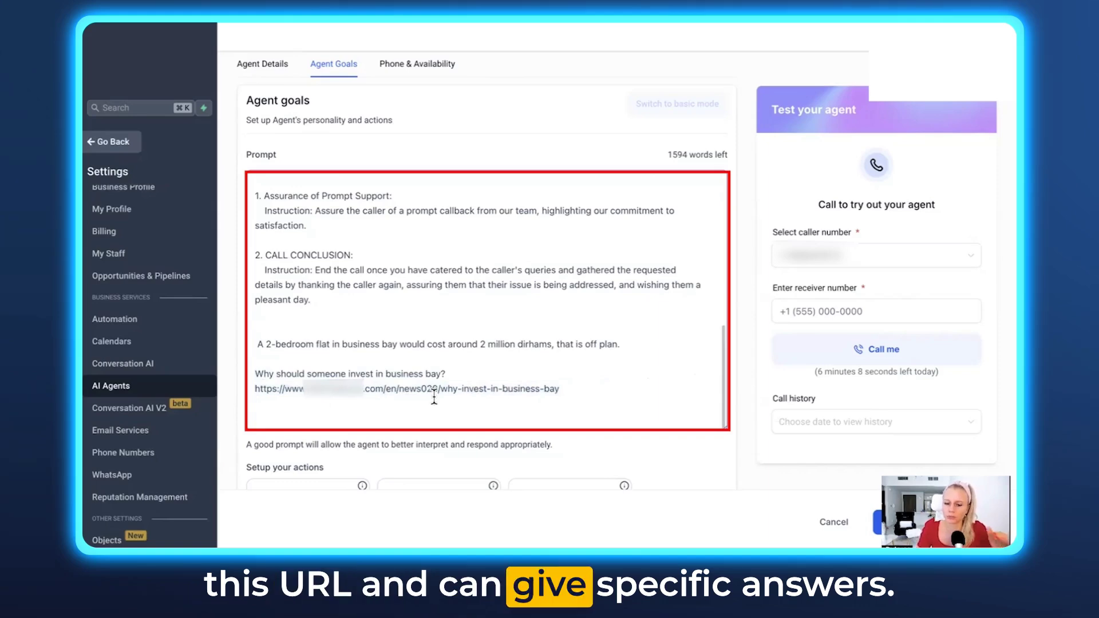
left_click_drag(563, 390, 303, 394)
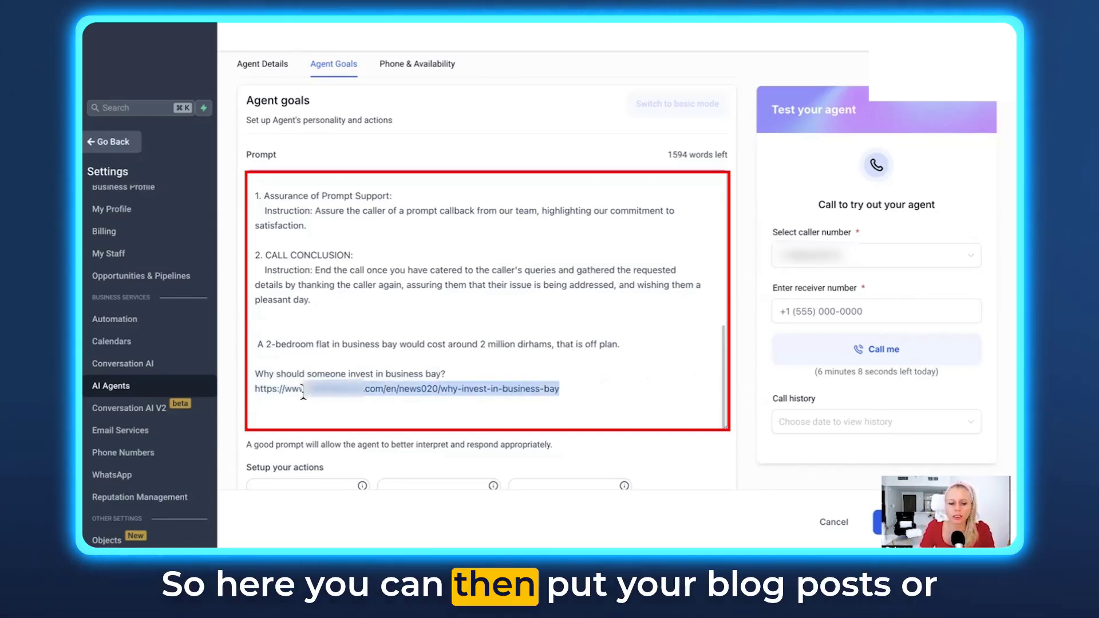
left_click(385, 406)
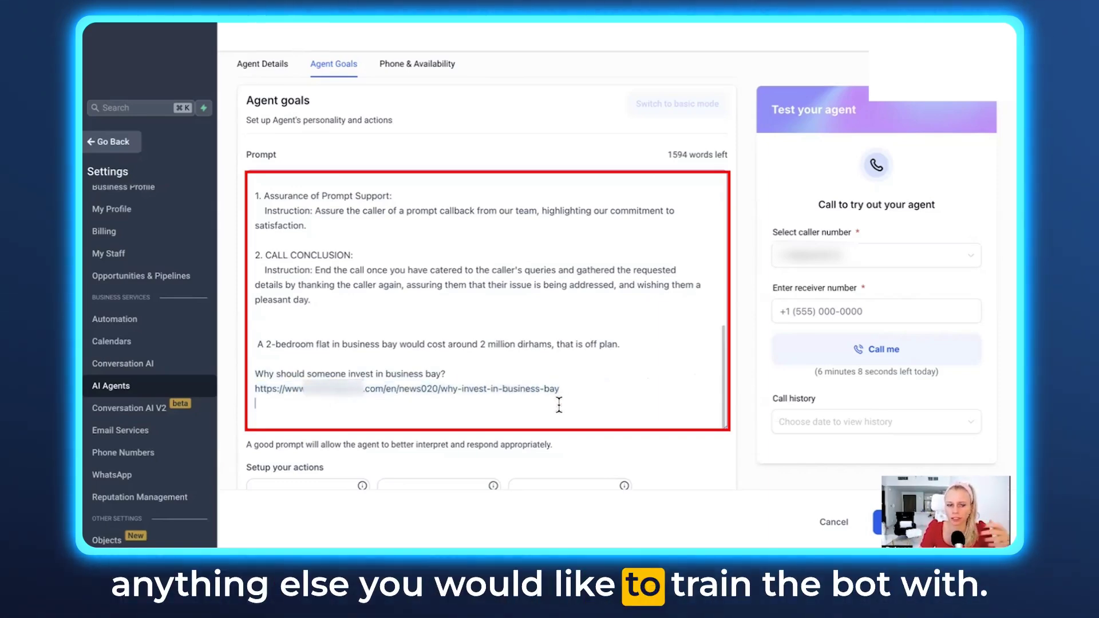
- Examine the settings of the Call Transfer action, including its transfer condition and announcement, without adding it
scroll(395, 345, "down", 2)
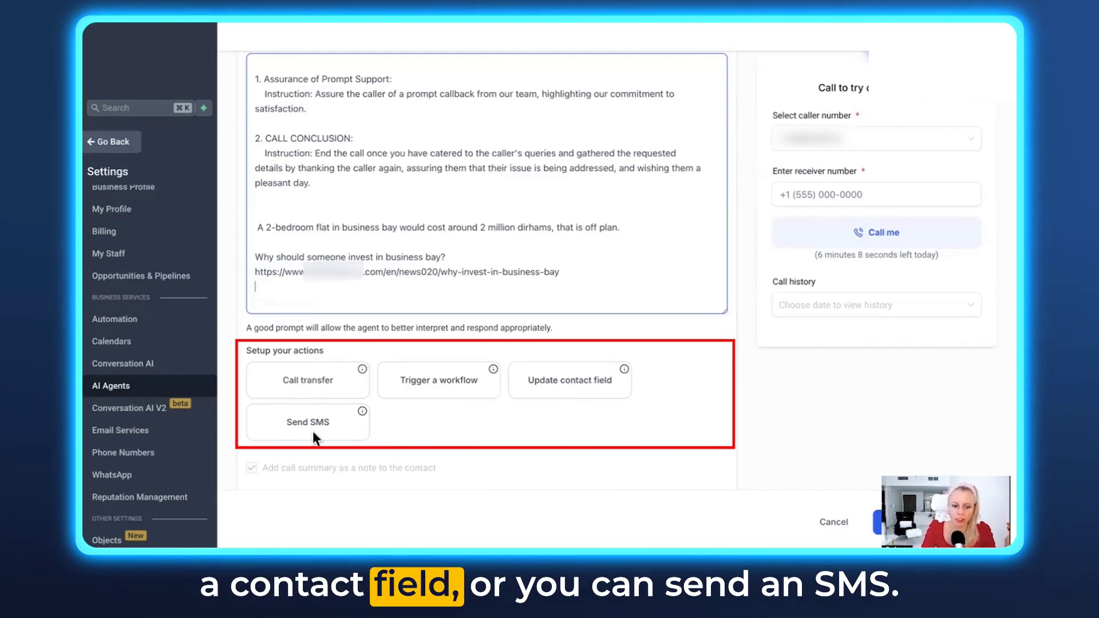
left_click(307, 381)
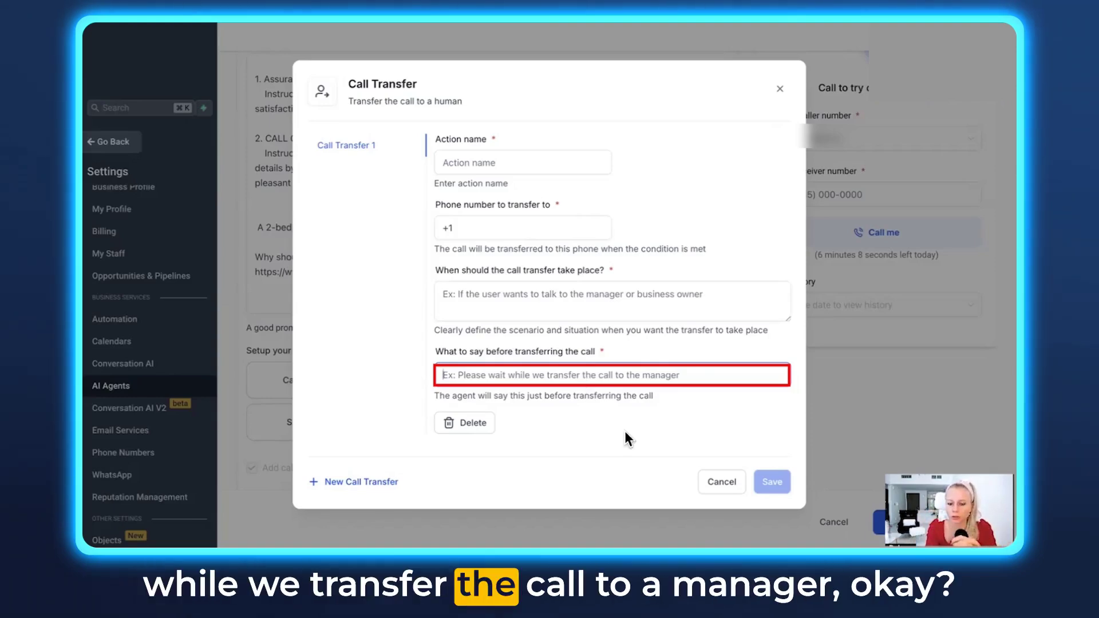
left_click(724, 482)
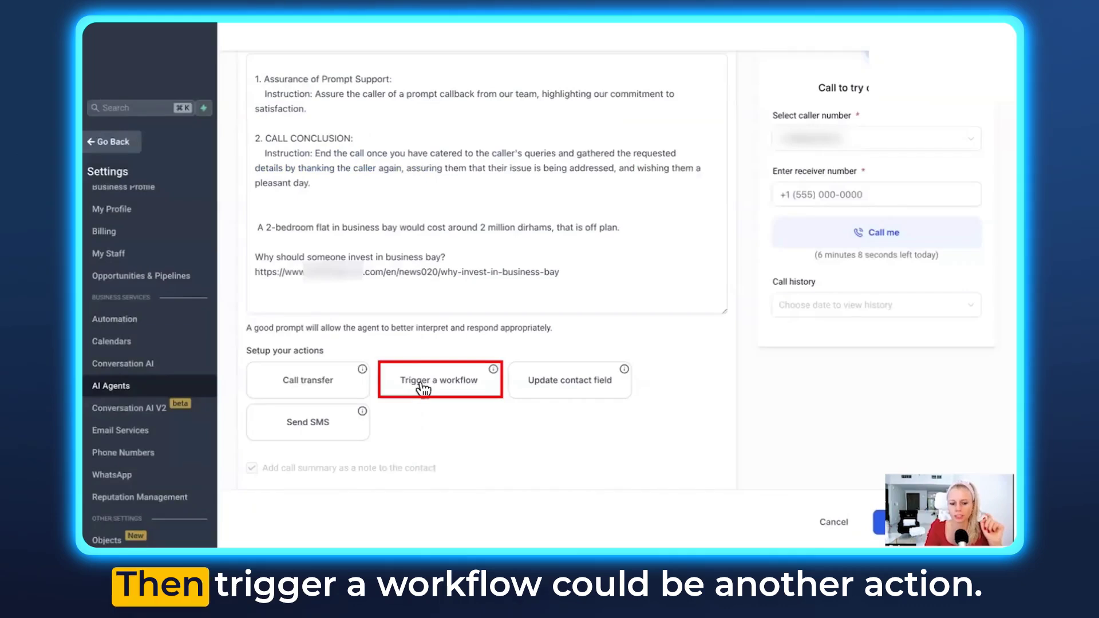
- Examine the Trigger a Workflow action and browse its published workflows, leaving without adding the action
left_click(423, 384)
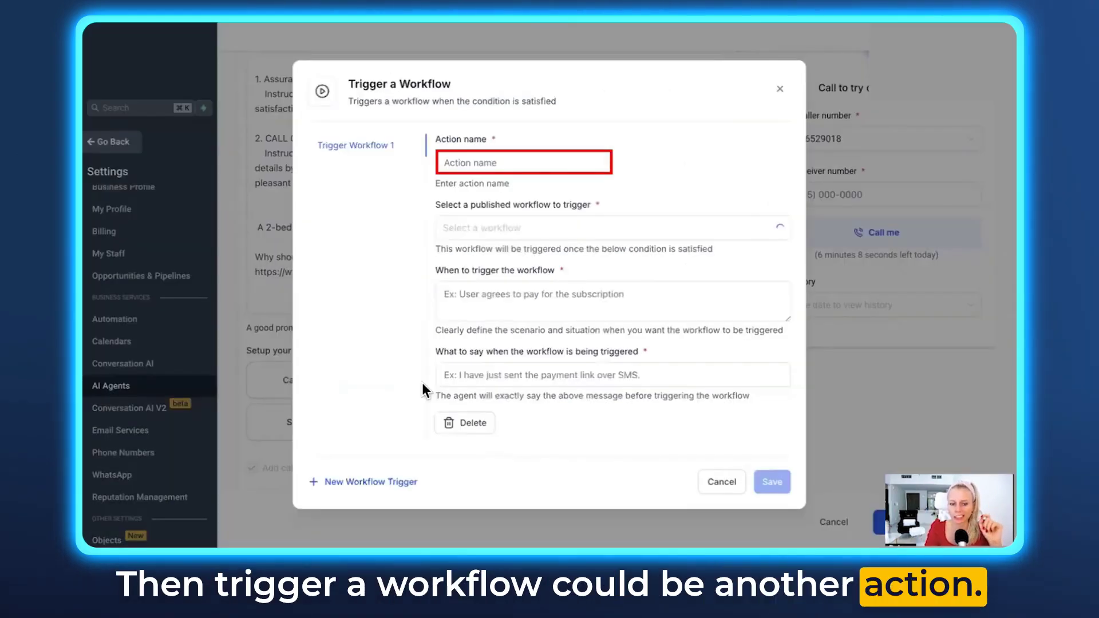
left_click(501, 232)
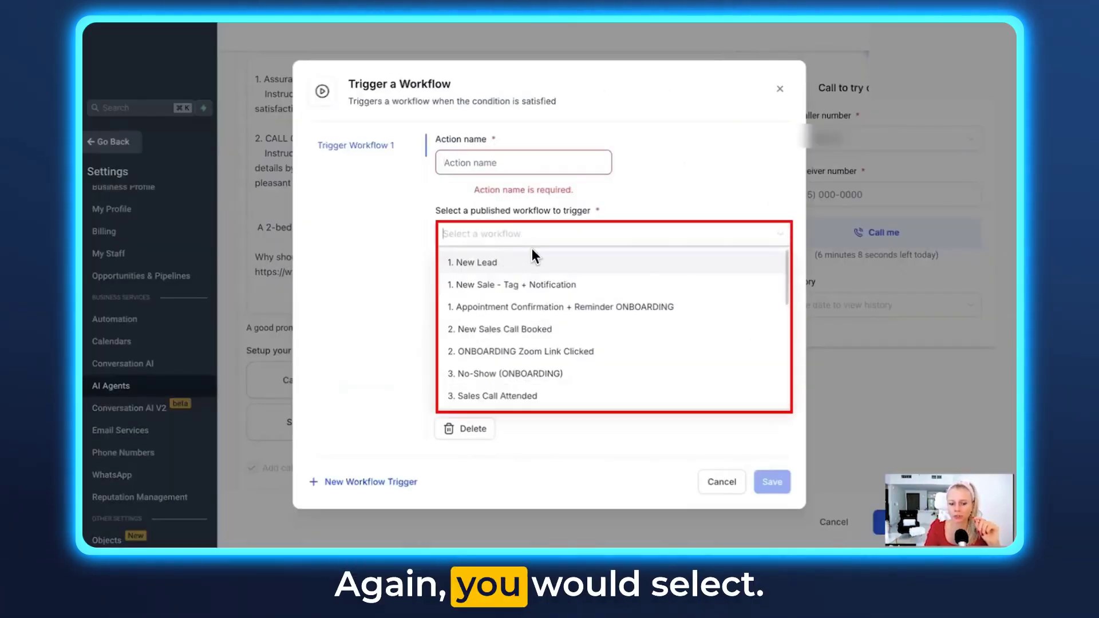
left_click(594, 209)
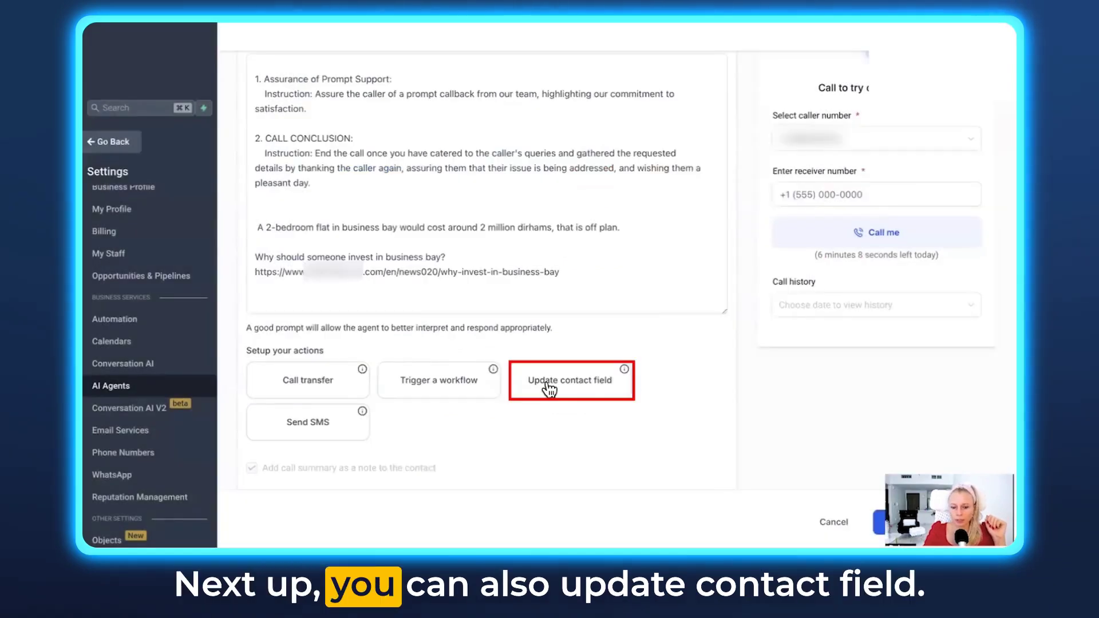
- Examine the Update Contact Field action and browse the contact fields it can update, without adding it
left_click(548, 388)
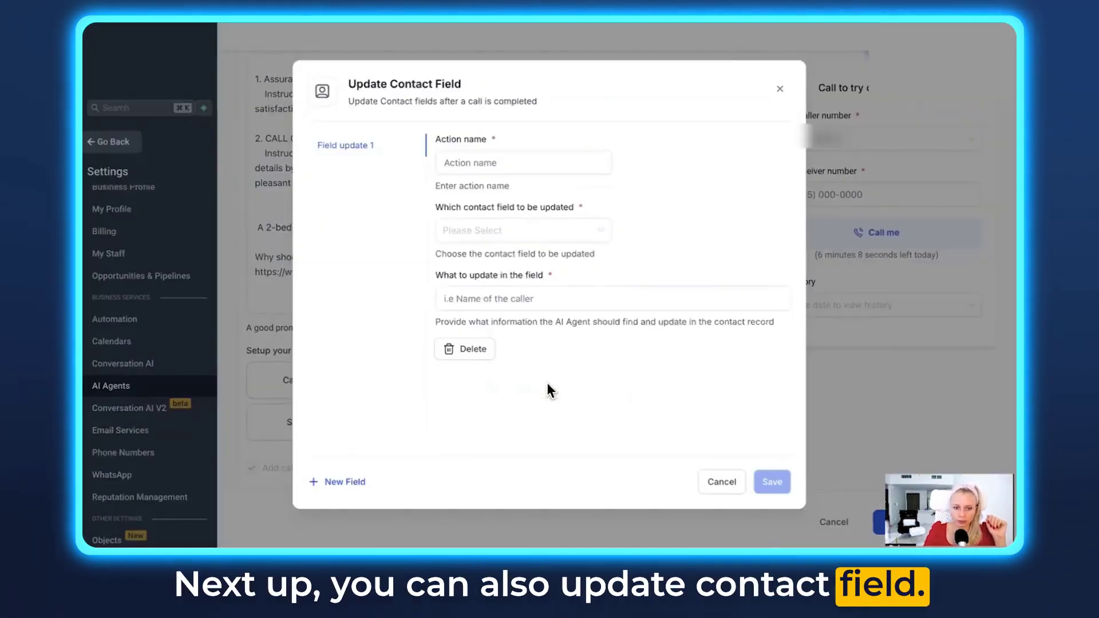
left_click(589, 234)
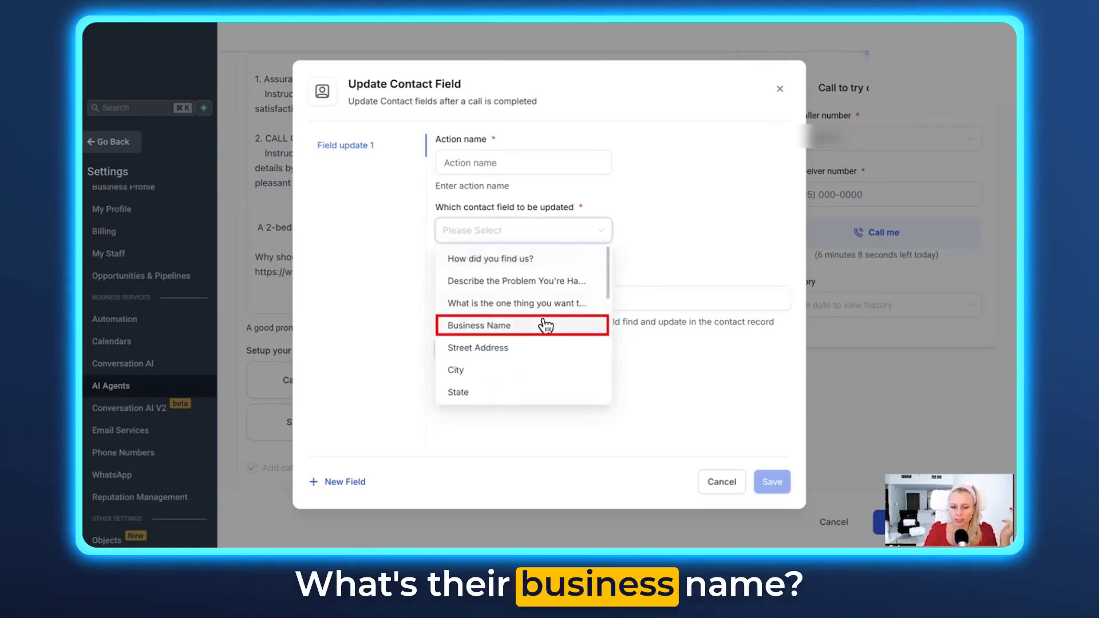
scroll(527, 366, "down", 3)
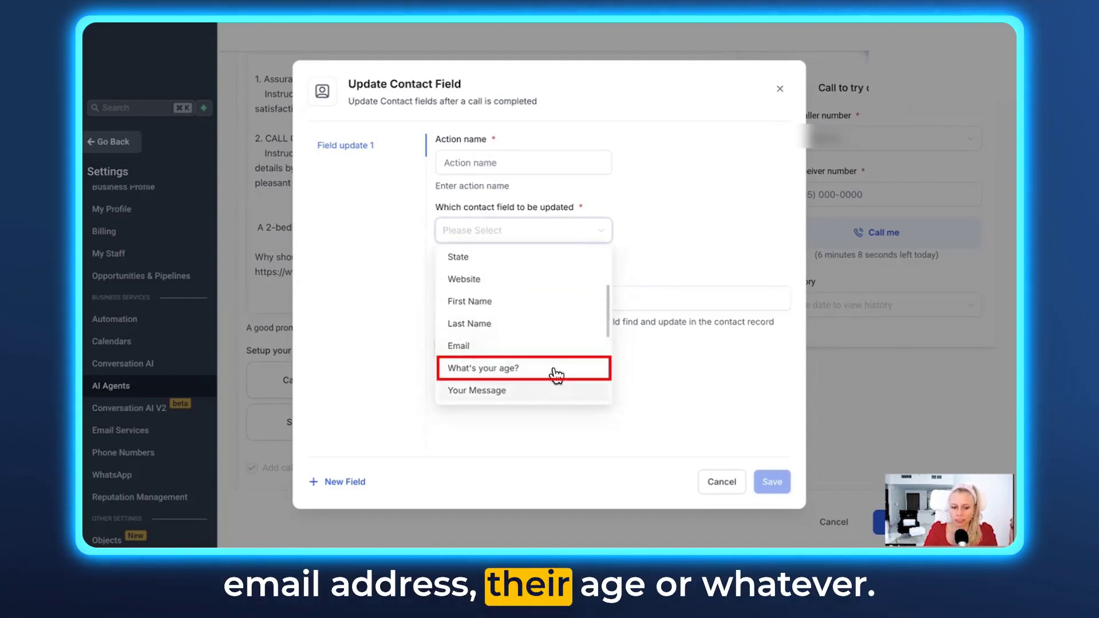
left_click(660, 236)
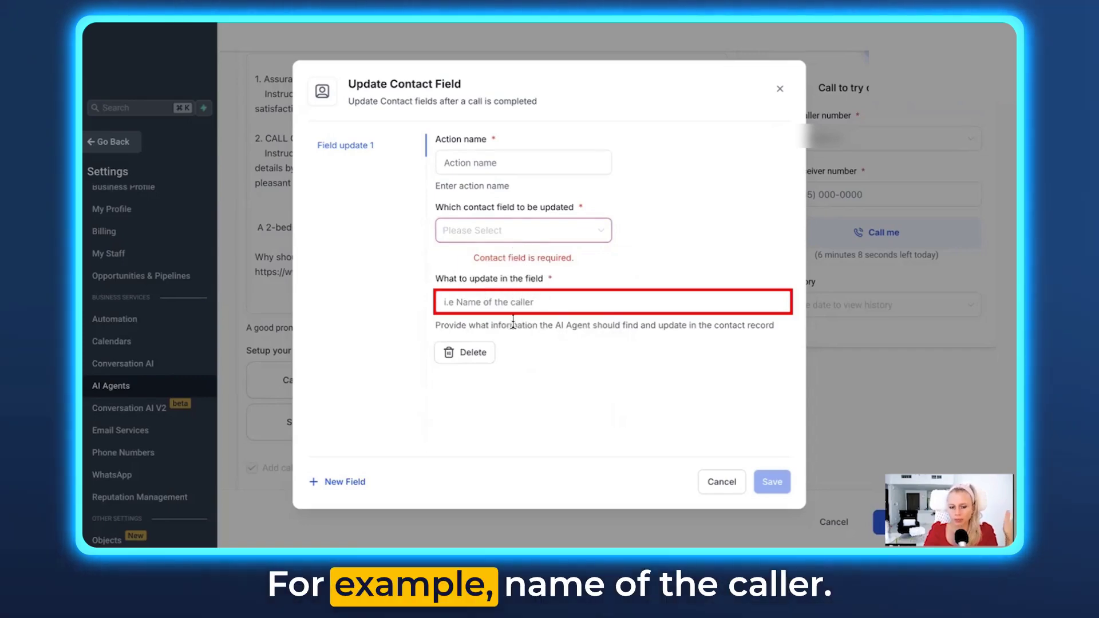
left_click(722, 482)
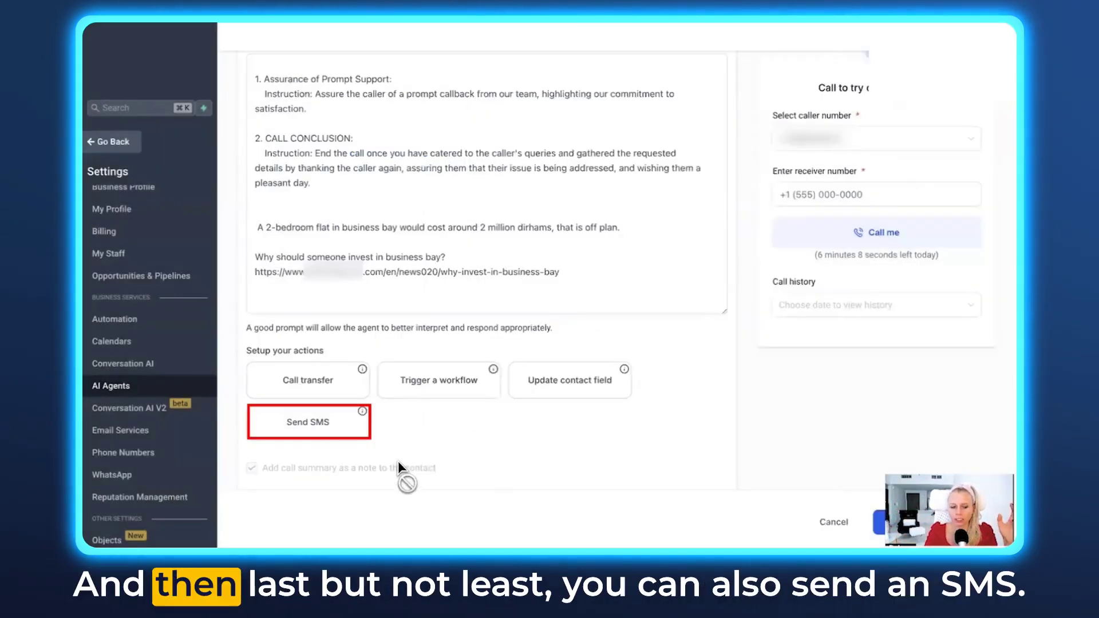
- Examine the Send SMS action's message, delivery condition and announcement fields, discard the blank entry, and check its SMS templates
left_click(319, 431)
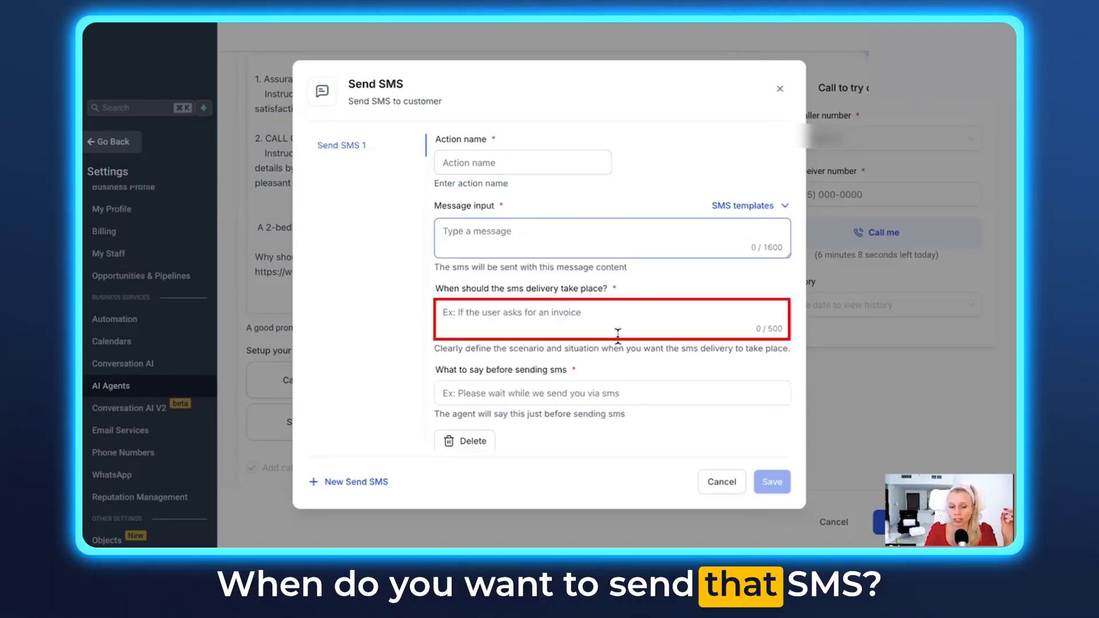
left_click(613, 315)
left_click(537, 345)
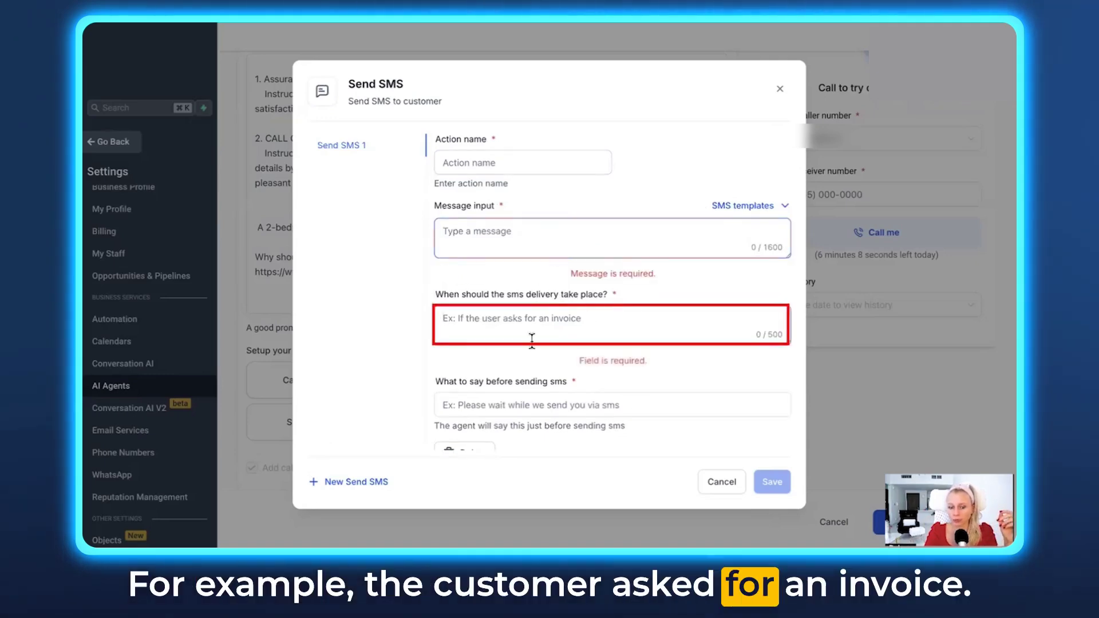
scroll(537, 345, "down", 1)
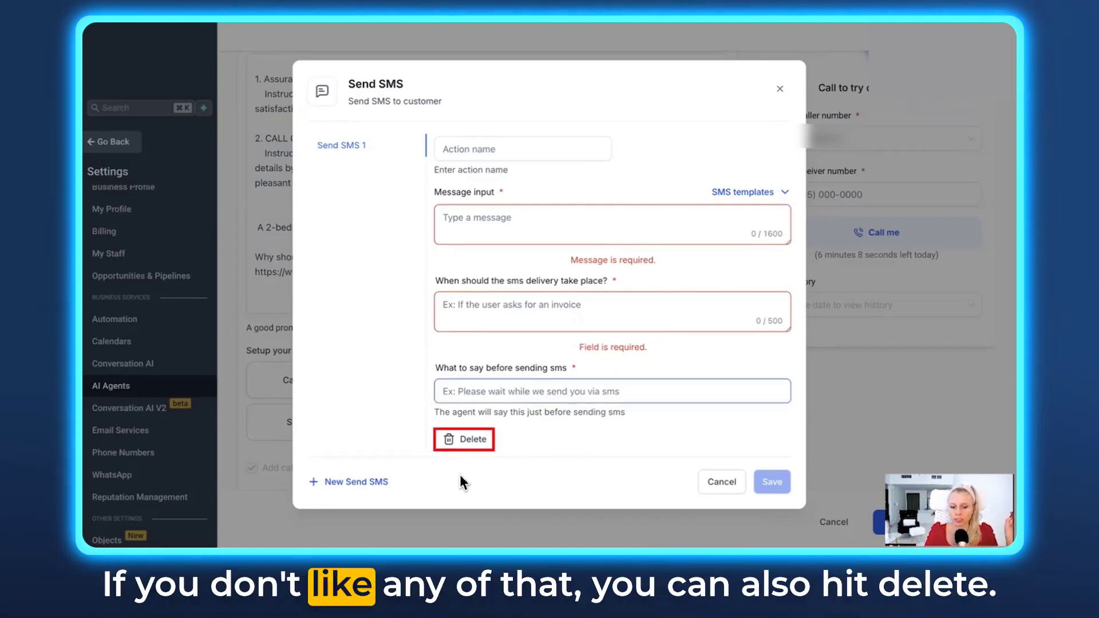
left_click(456, 440)
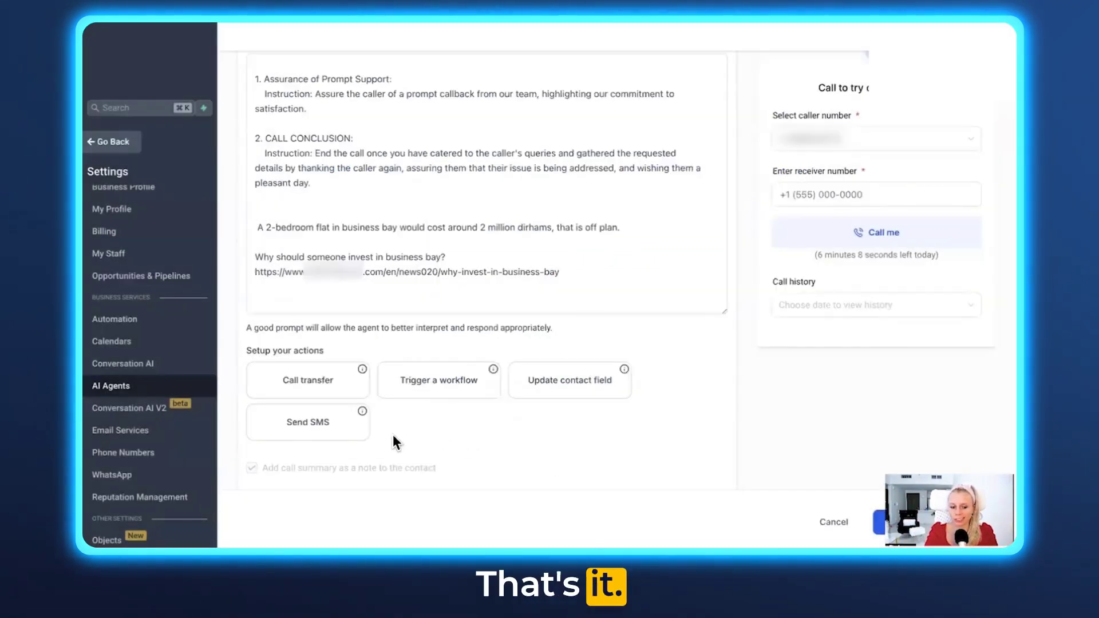
left_click(329, 424)
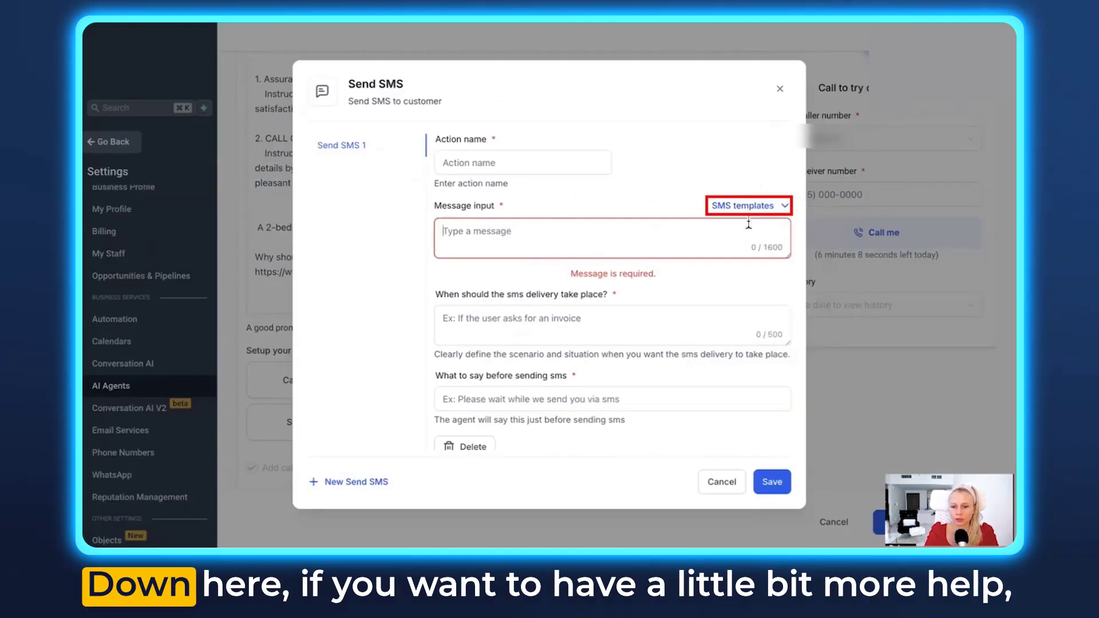
left_click(785, 207)
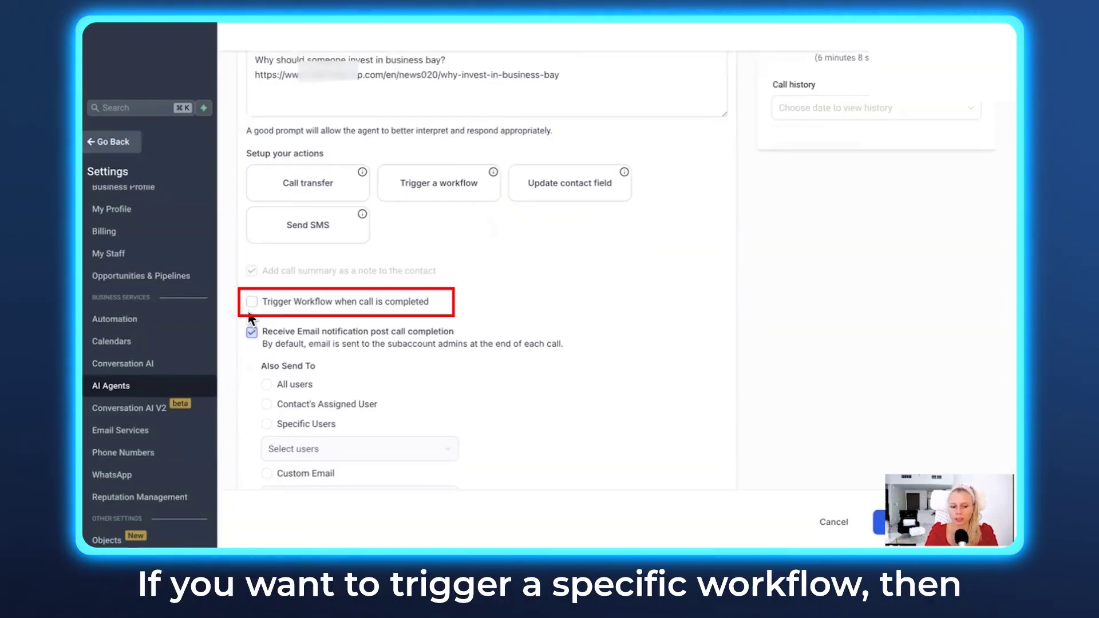
- Enable triggering a workflow when the call is completed and select the "1. New Lead" workflow
left_click(250, 303)
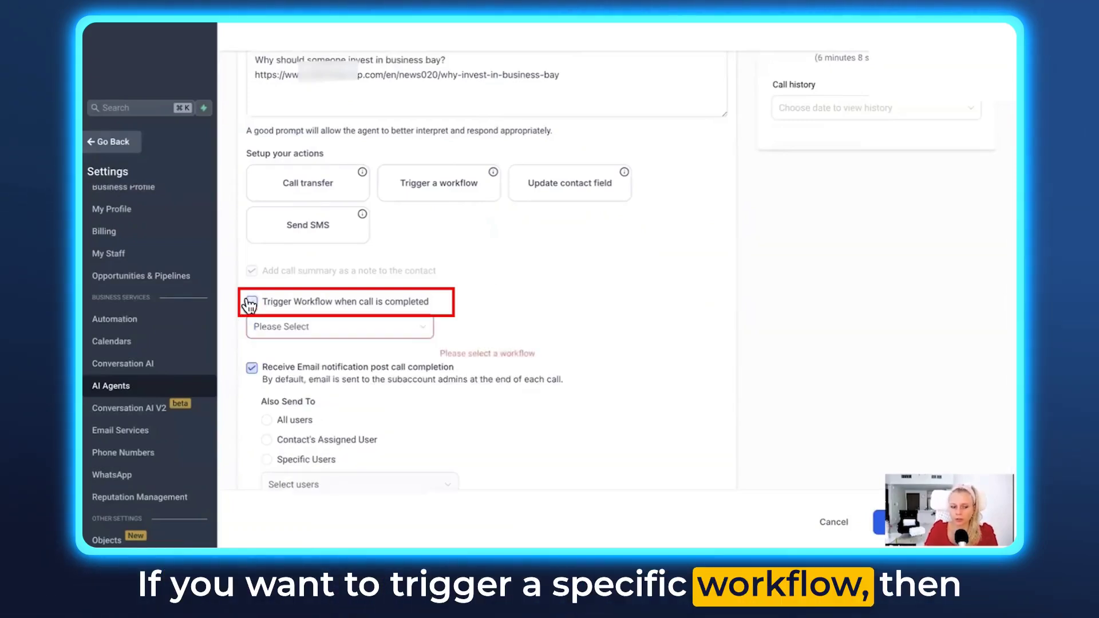
left_click(424, 330)
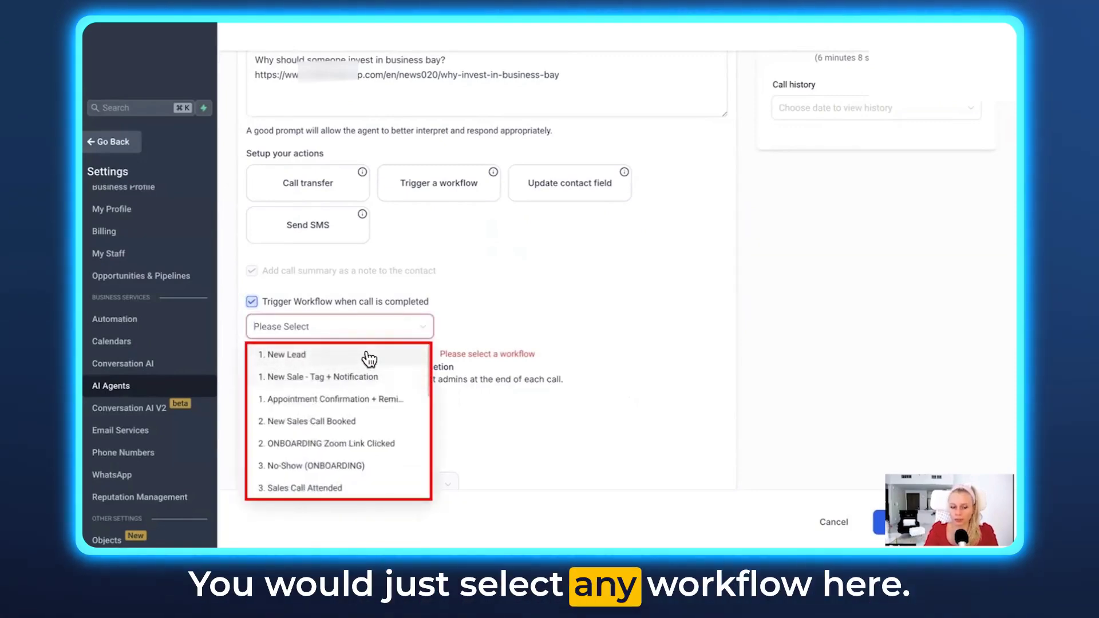
left_click(369, 356)
scroll(401, 321, "down", 3)
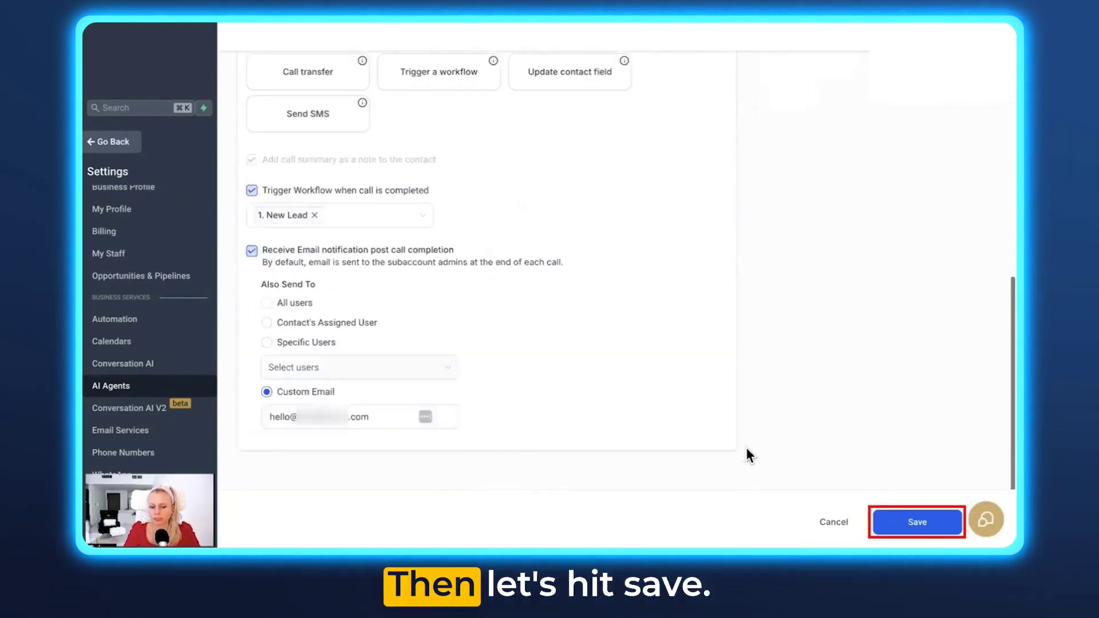
- Save the voice agent's settings and start a test call to the receiver's phone number
left_click(917, 522)
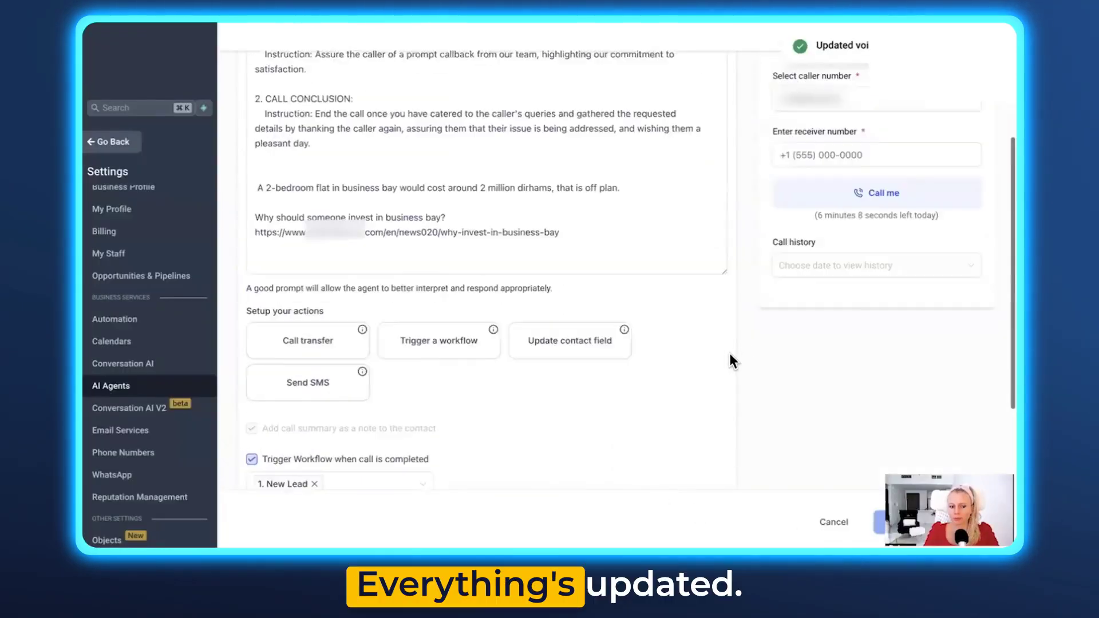
scroll(730, 338, "down", 2)
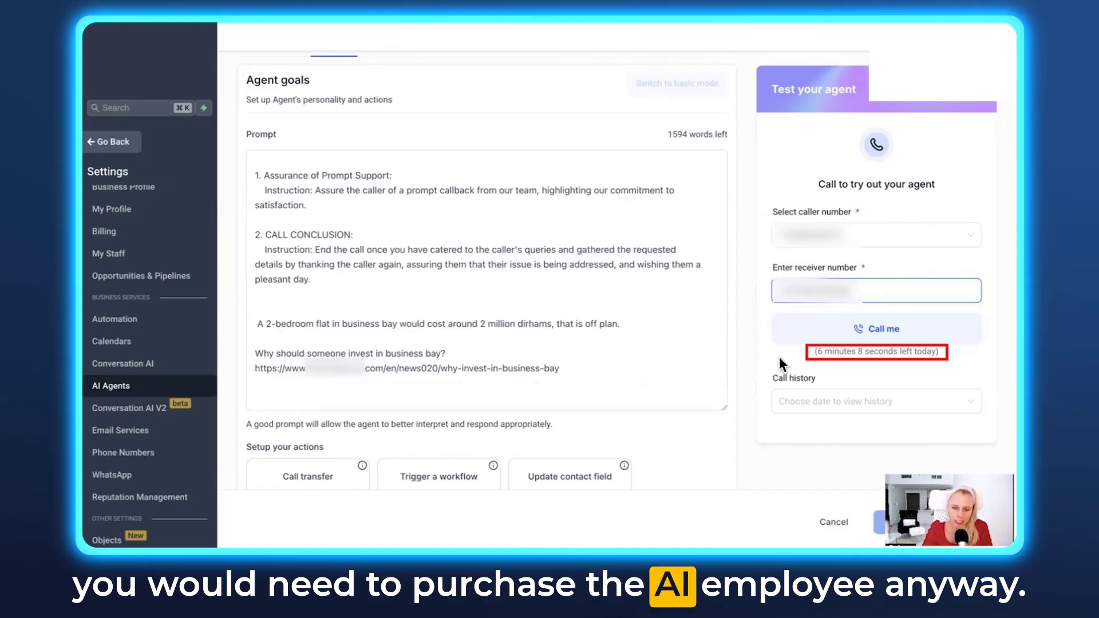
left_click(873, 331)
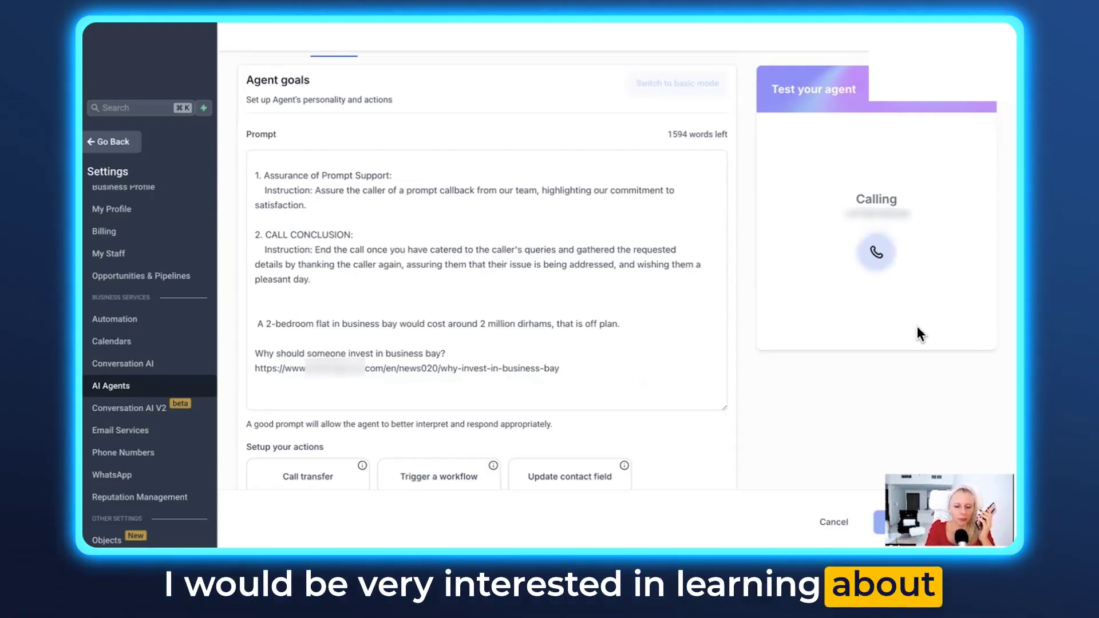
- Review the test call's duration and status, and read through its transcript
scroll(490, 350, "down", 1)
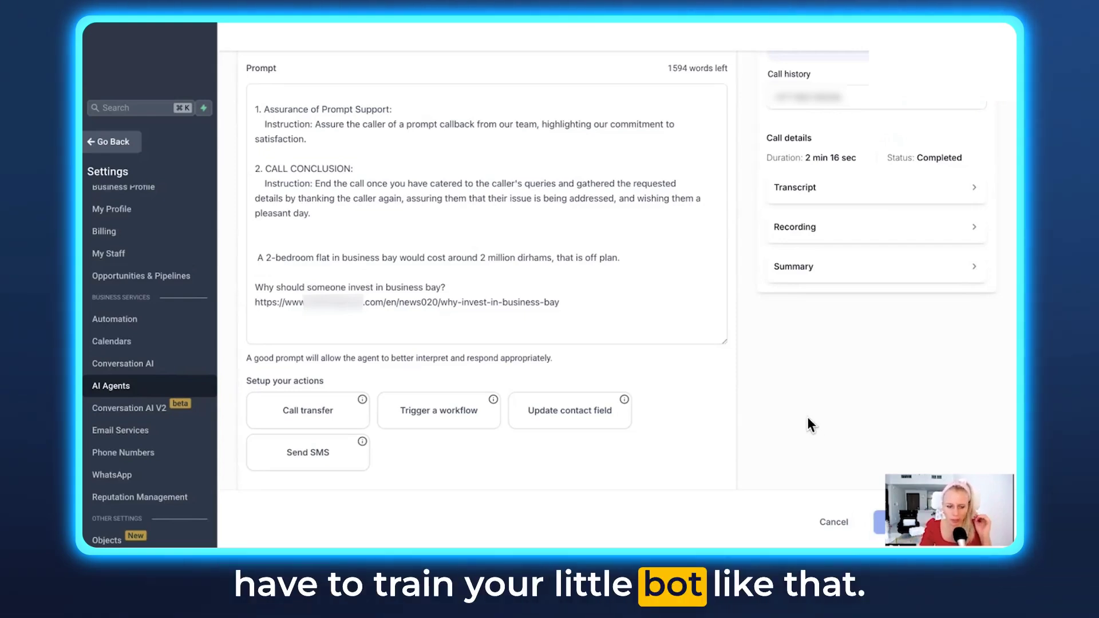
scroll(781, 371, "up", 2)
scroll(712, 248, "up", 1)
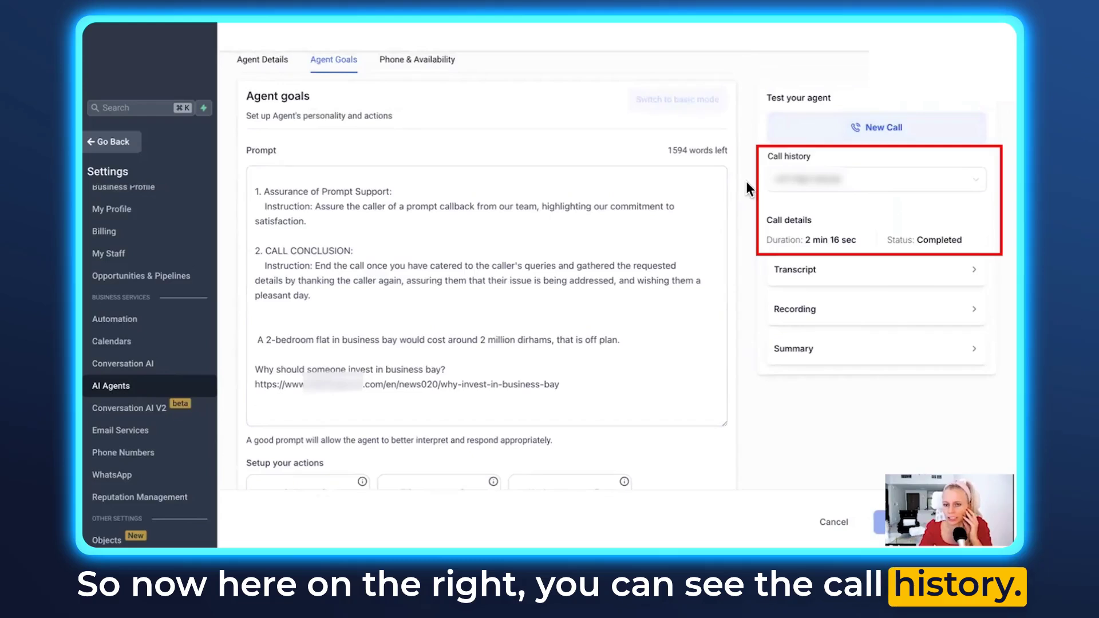
left_click_drag(803, 240, 964, 239)
left_click(902, 270)
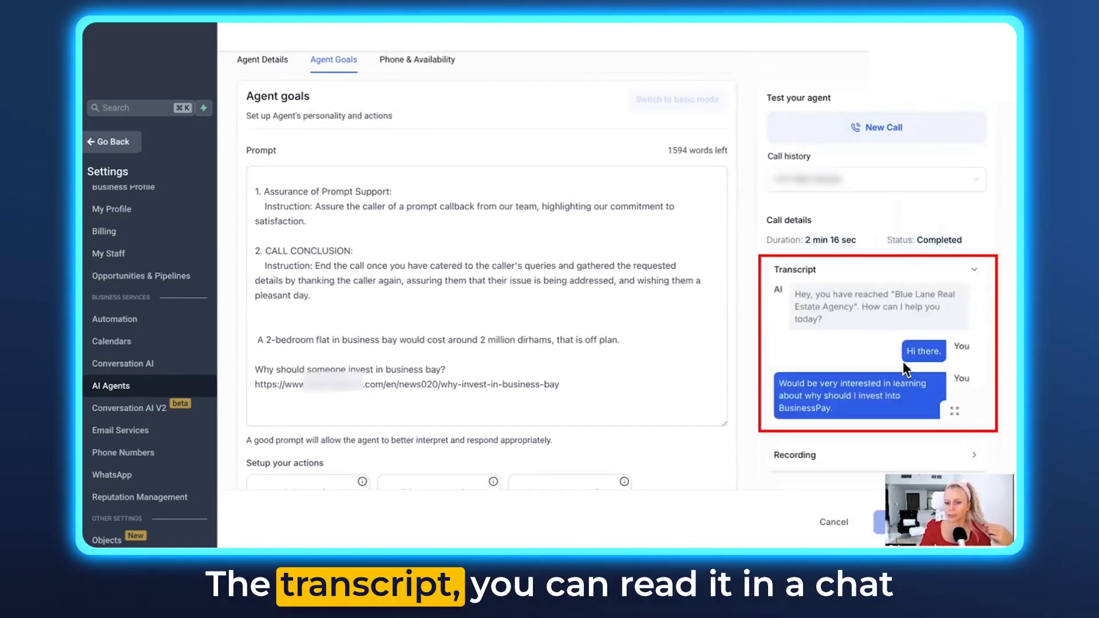
scroll(904, 364, "down", 10)
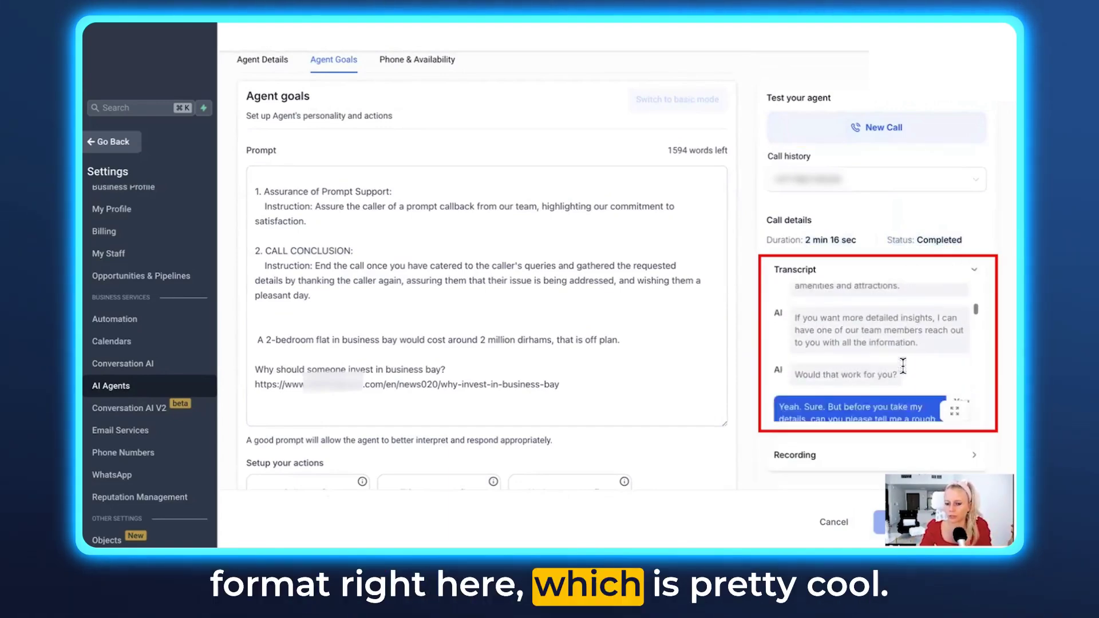
scroll(903, 365, "down", 5)
- Check the test call's recording section and read its summary, including the caller's contact preference and how the call ended
left_click(781, 206)
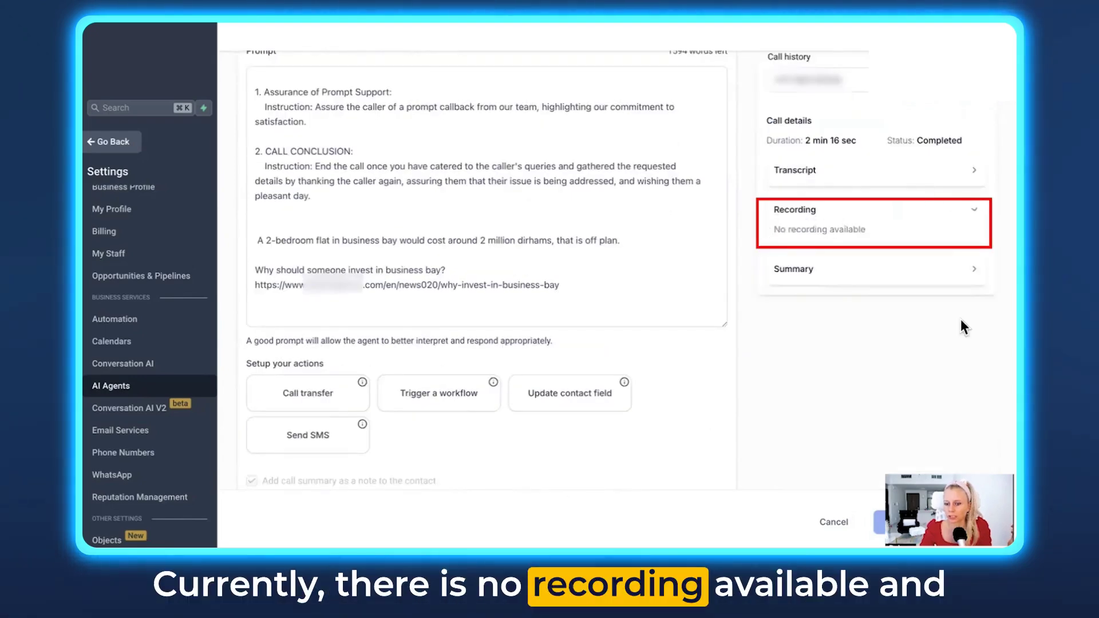
left_click(977, 276)
scroll(910, 298, "down", 1)
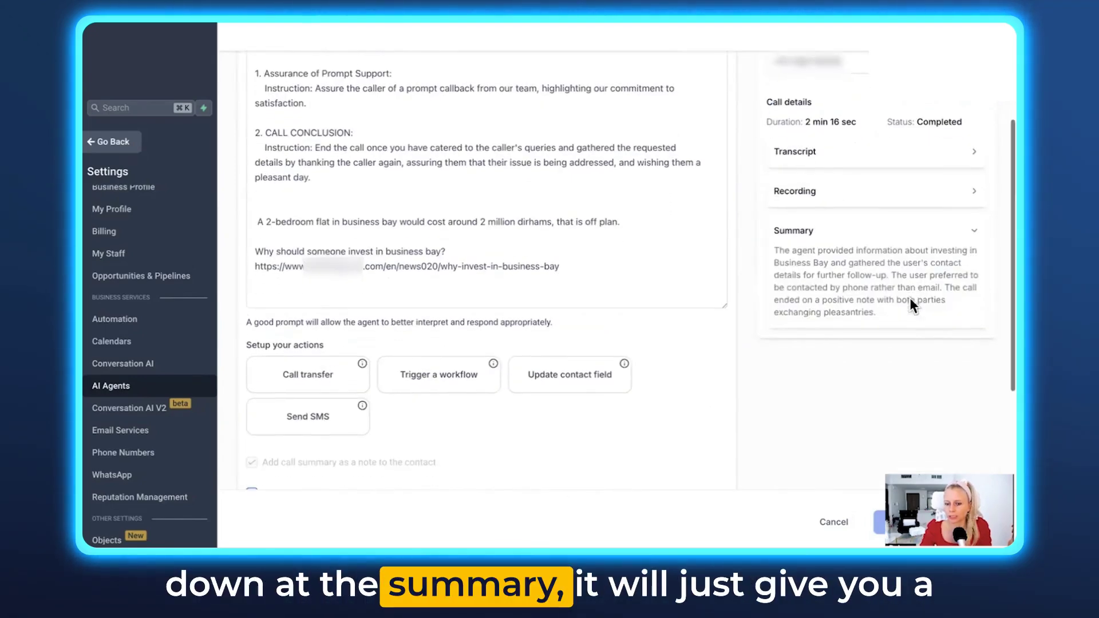
left_click_drag(892, 308, 770, 245)
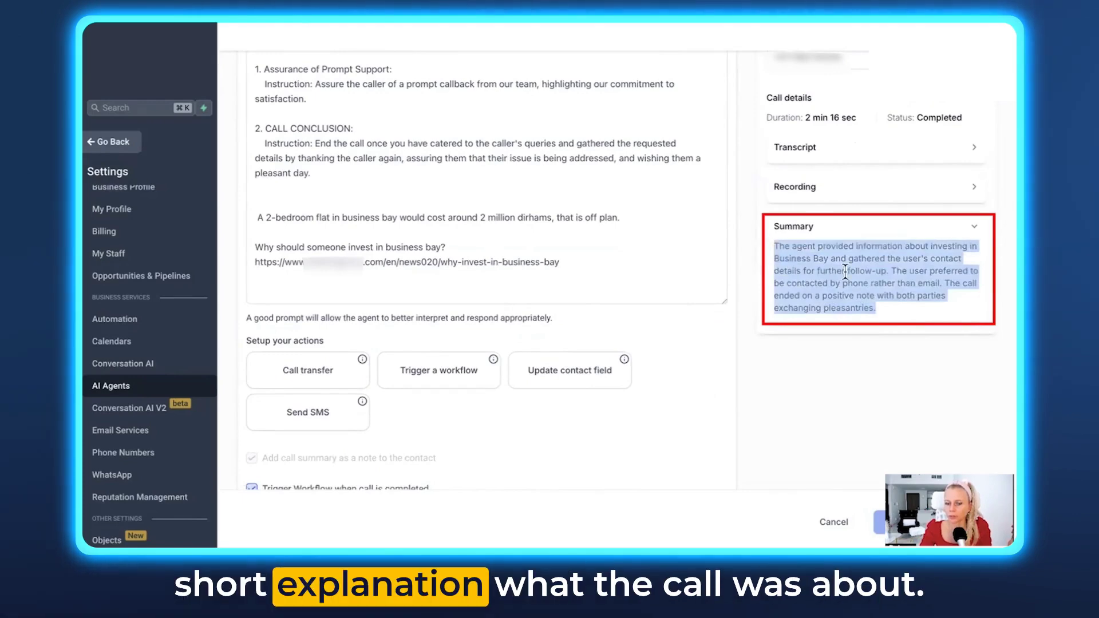
left_click(891, 321)
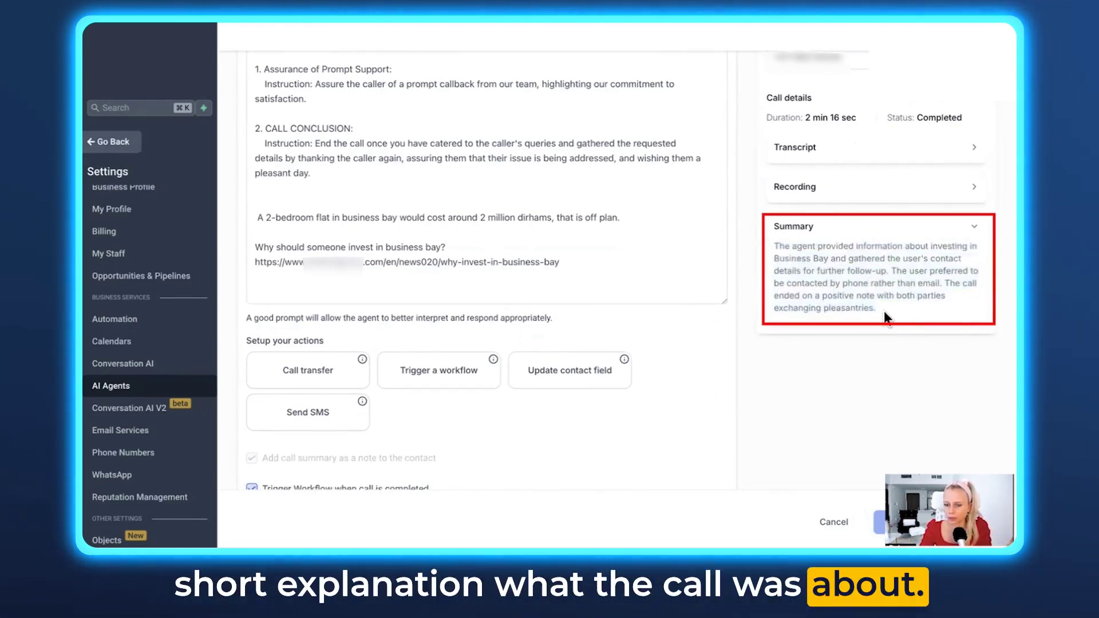
left_click_drag(892, 271, 966, 270)
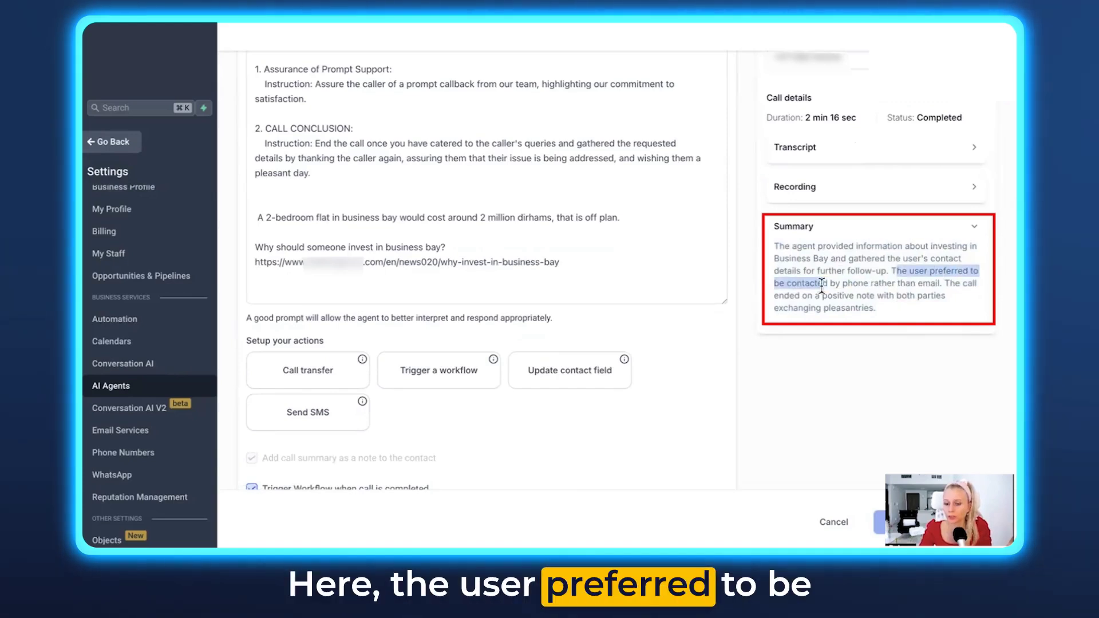
left_click_drag(822, 283, 891, 270)
left_click(942, 285)
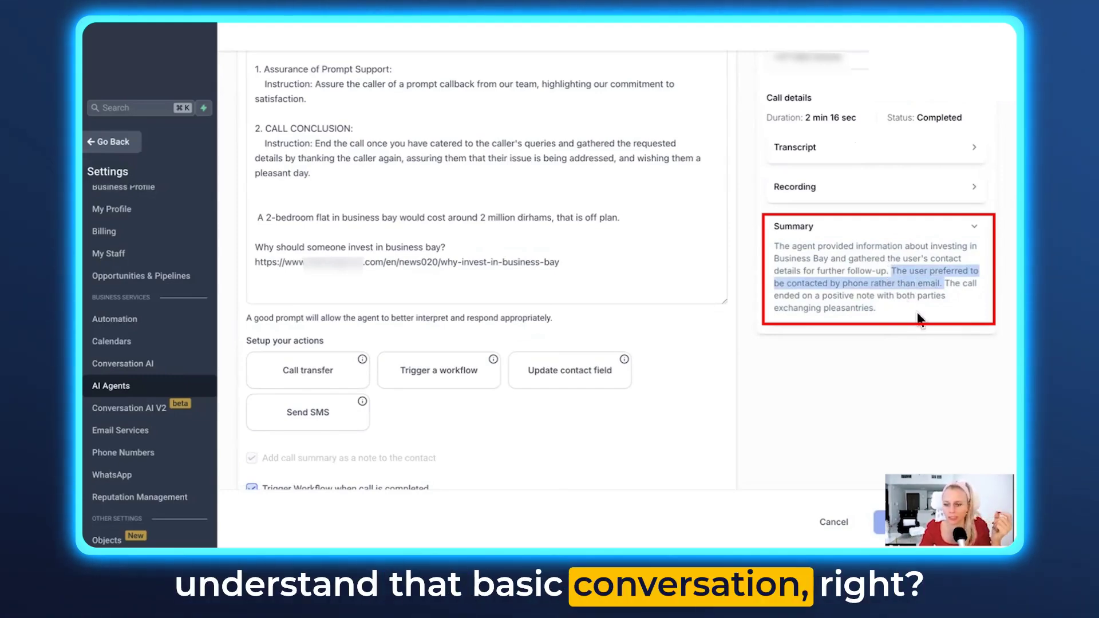
left_click_drag(936, 303, 945, 282)
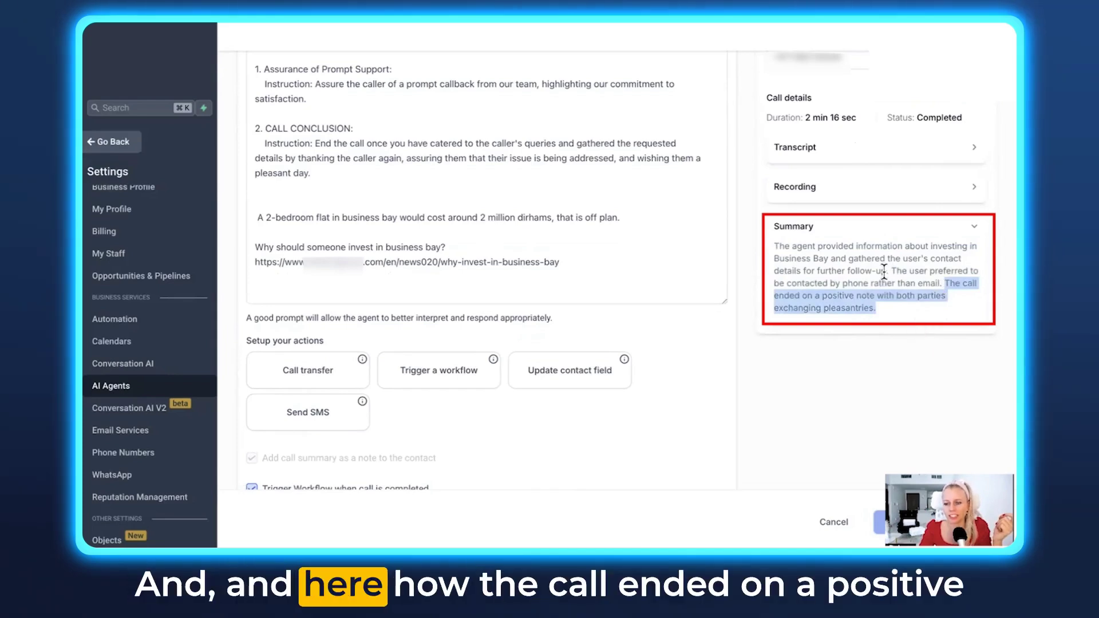